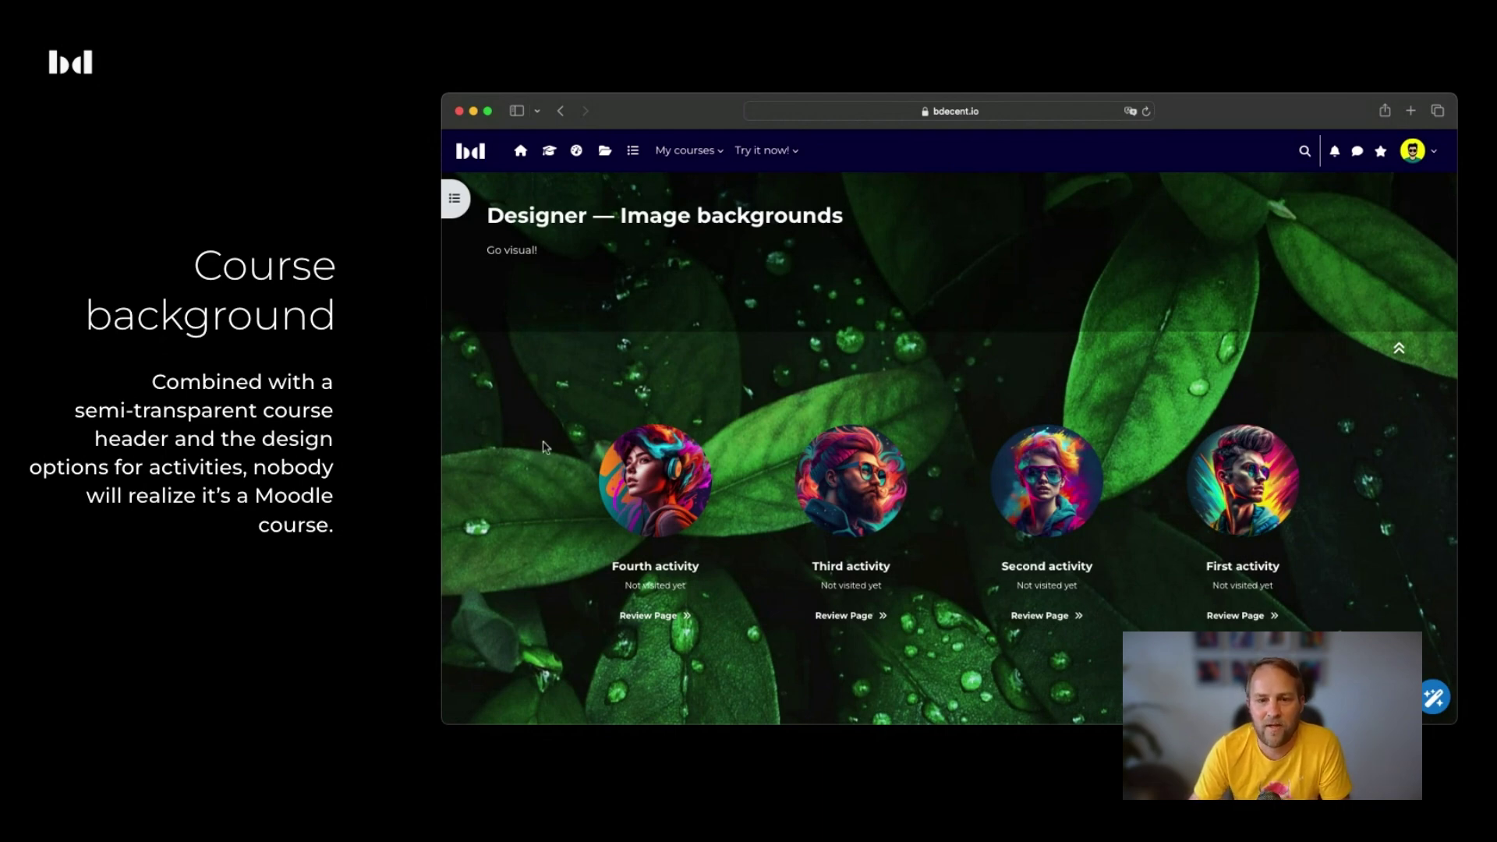
# - Open the Course background demo course from the presentation slide and look at the course header with its title and summary
pyautogui.press('Right')
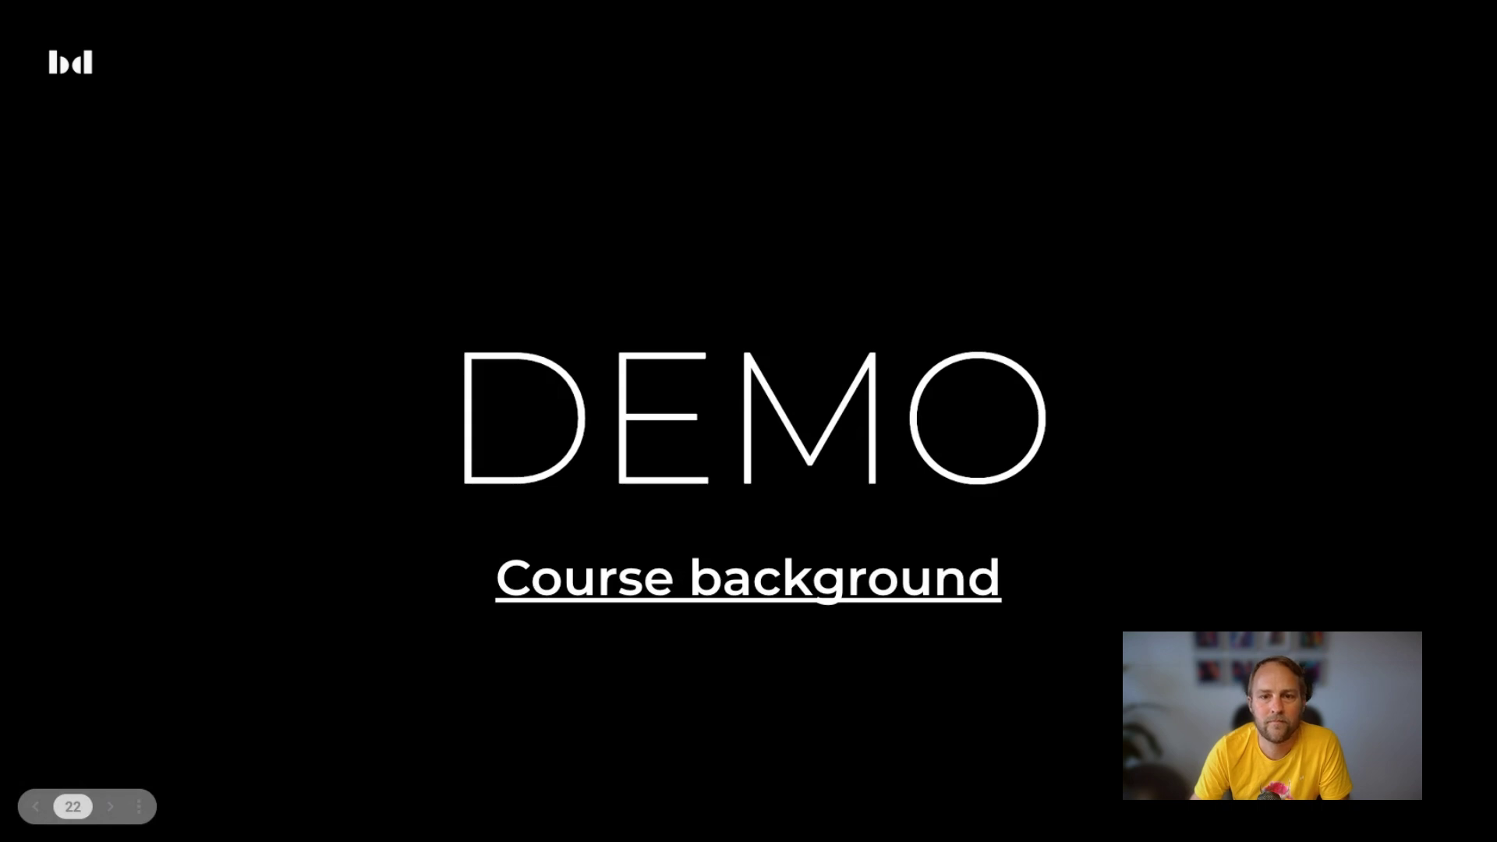
pyautogui.click(548, 581)
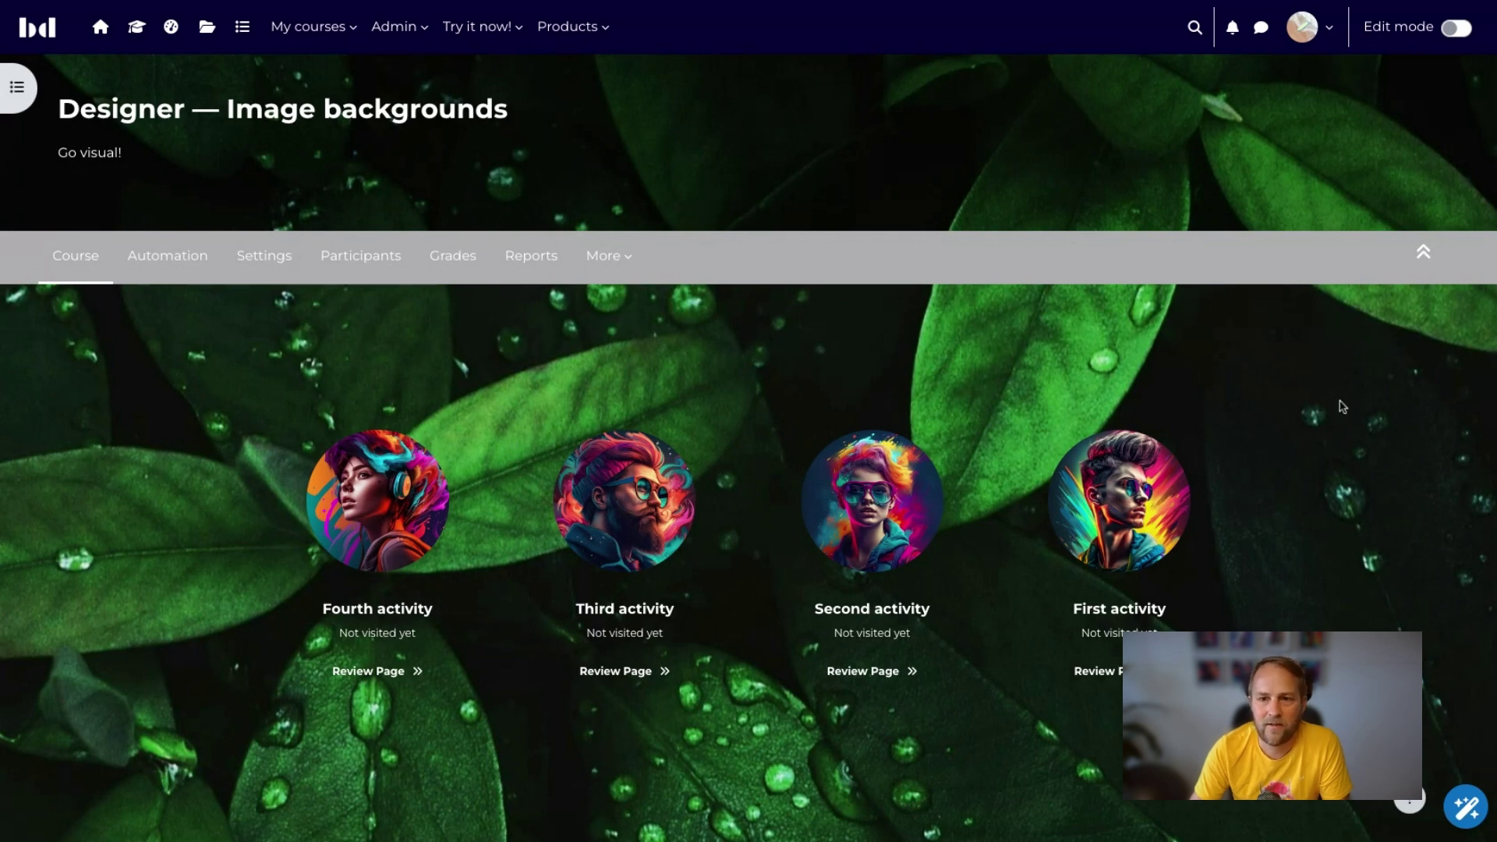
pyautogui.moveTo(80, 105); pyautogui.dragTo(550, 173)
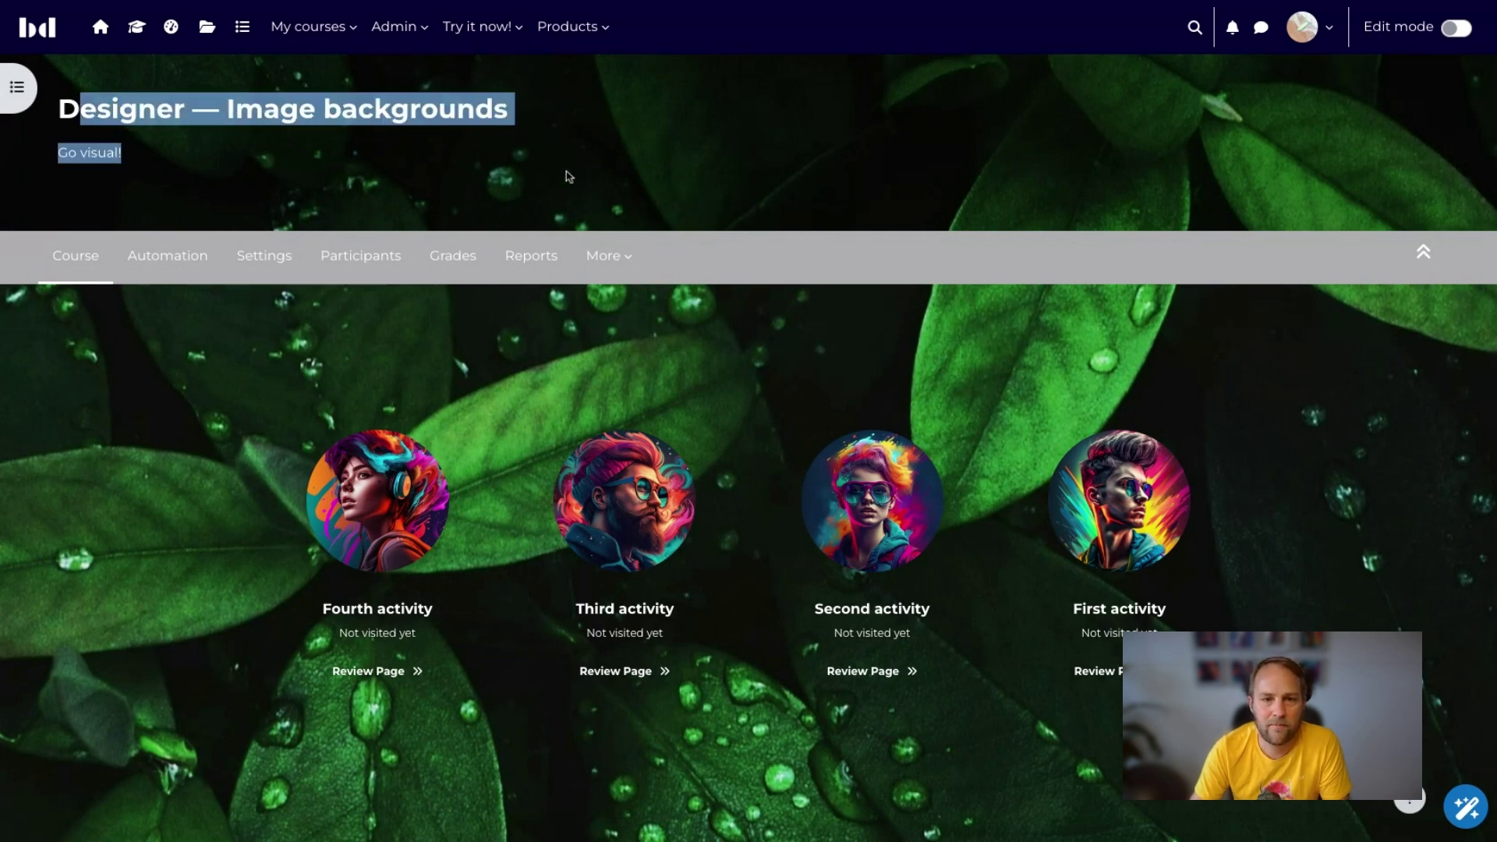
pyautogui.click(599, 182)
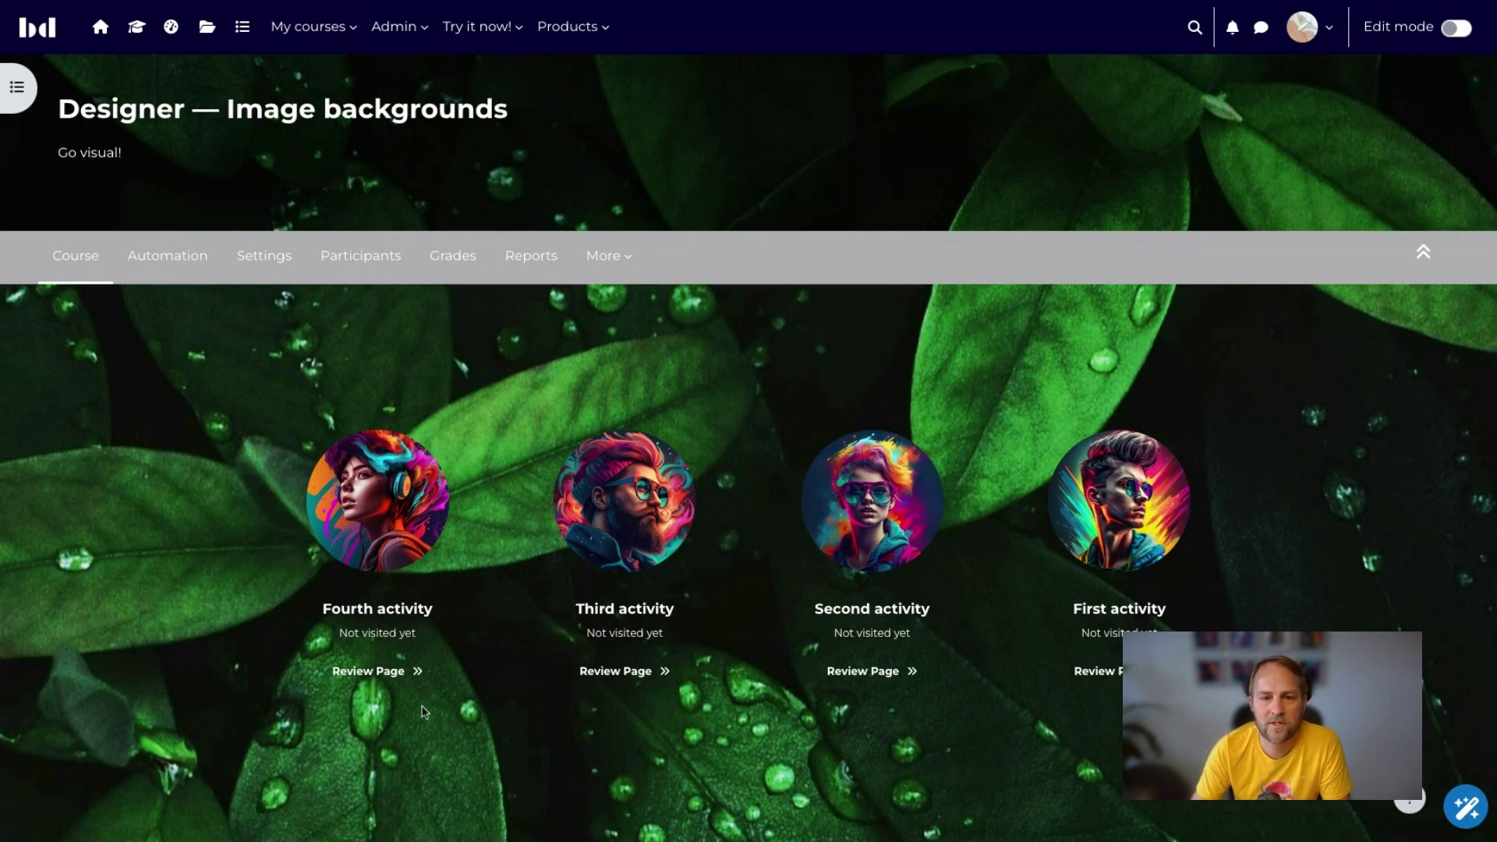
# - Open the settings of the Designer — Image backgrounds course, collapse all sections and expand only Course header
pyautogui.click(269, 269)
pyautogui.scroll(-2, 224, 477)
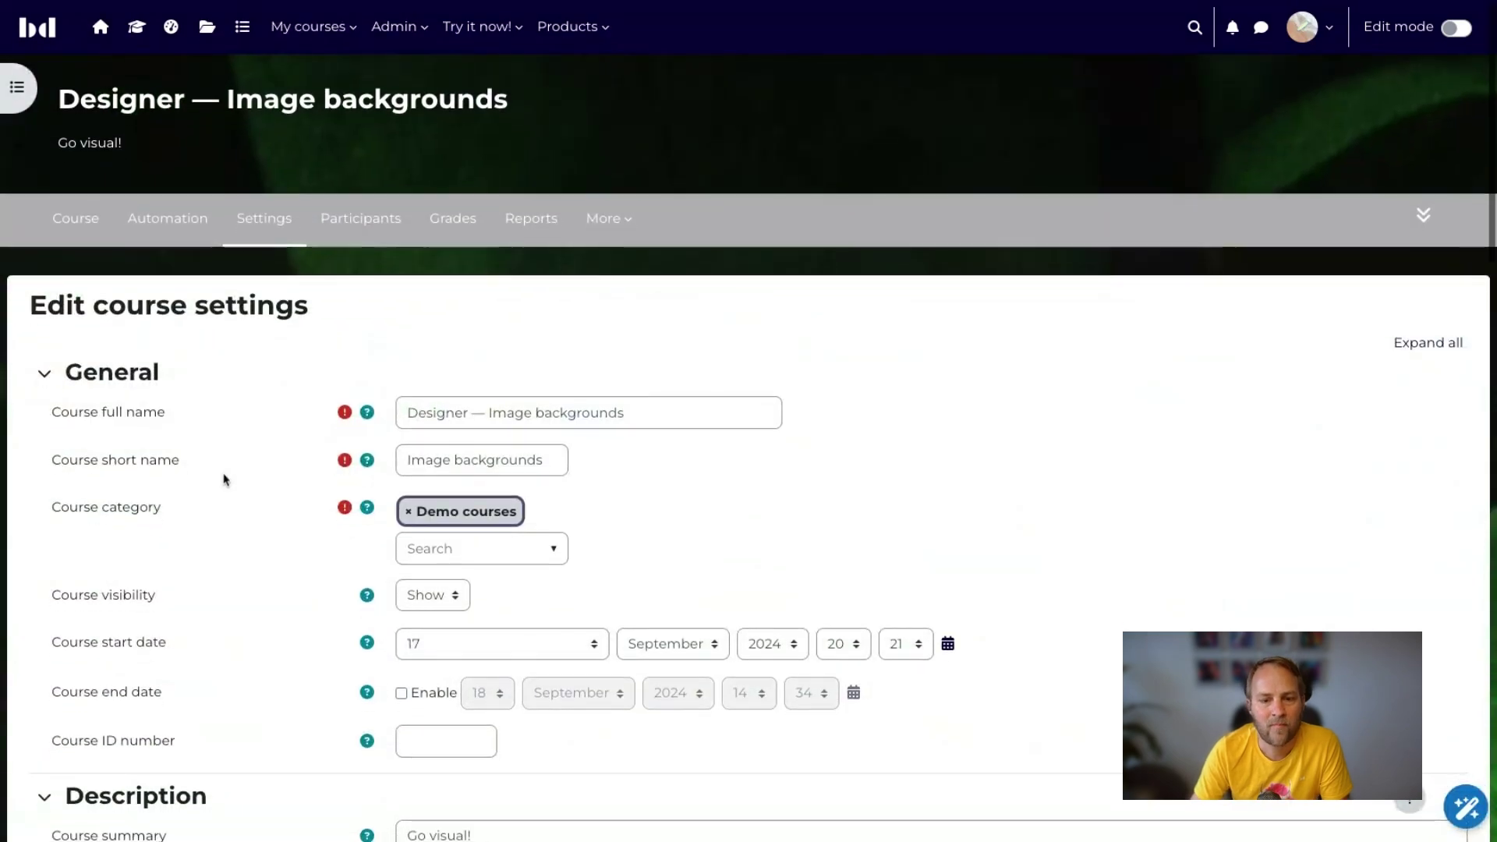
pyautogui.click(1430, 215)
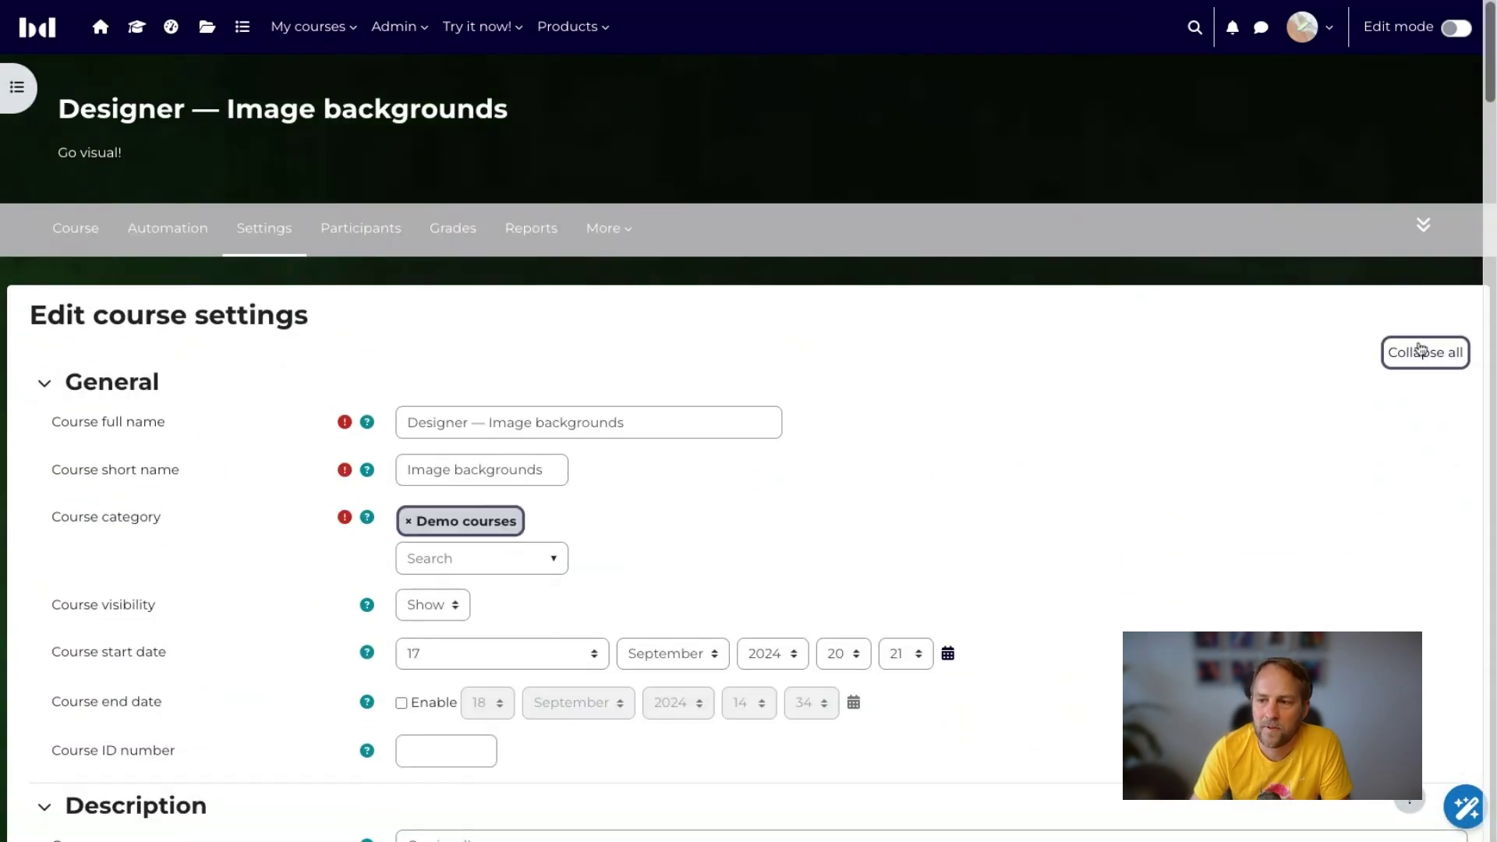
pyautogui.click(195, 521)
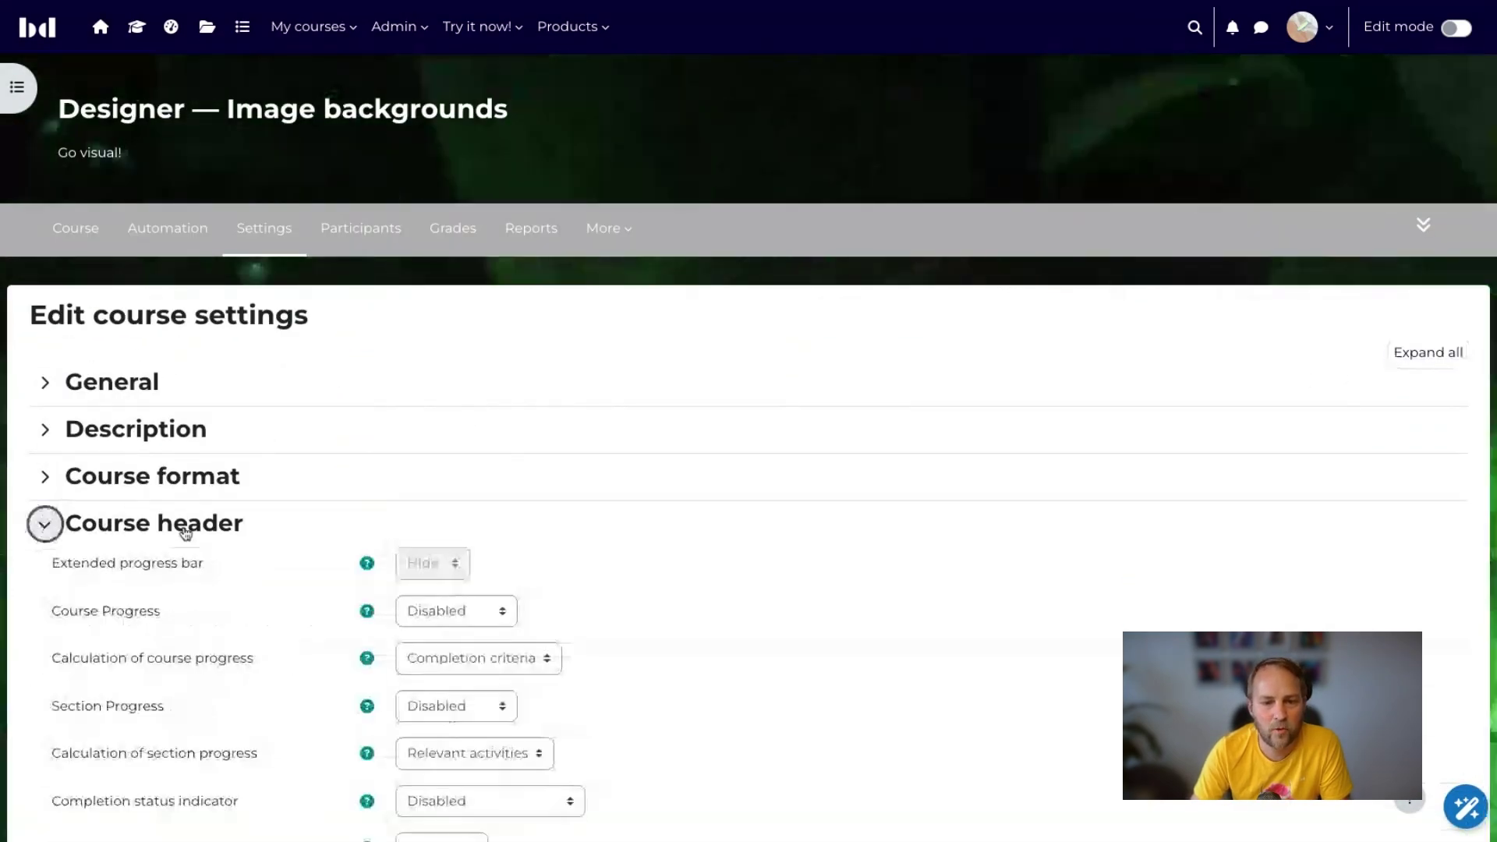
# - Examine the background color, text color and background image settings of the course header
pyautogui.scroll(-2, 185, 526)
pyautogui.scroll(-10, 186, 529)
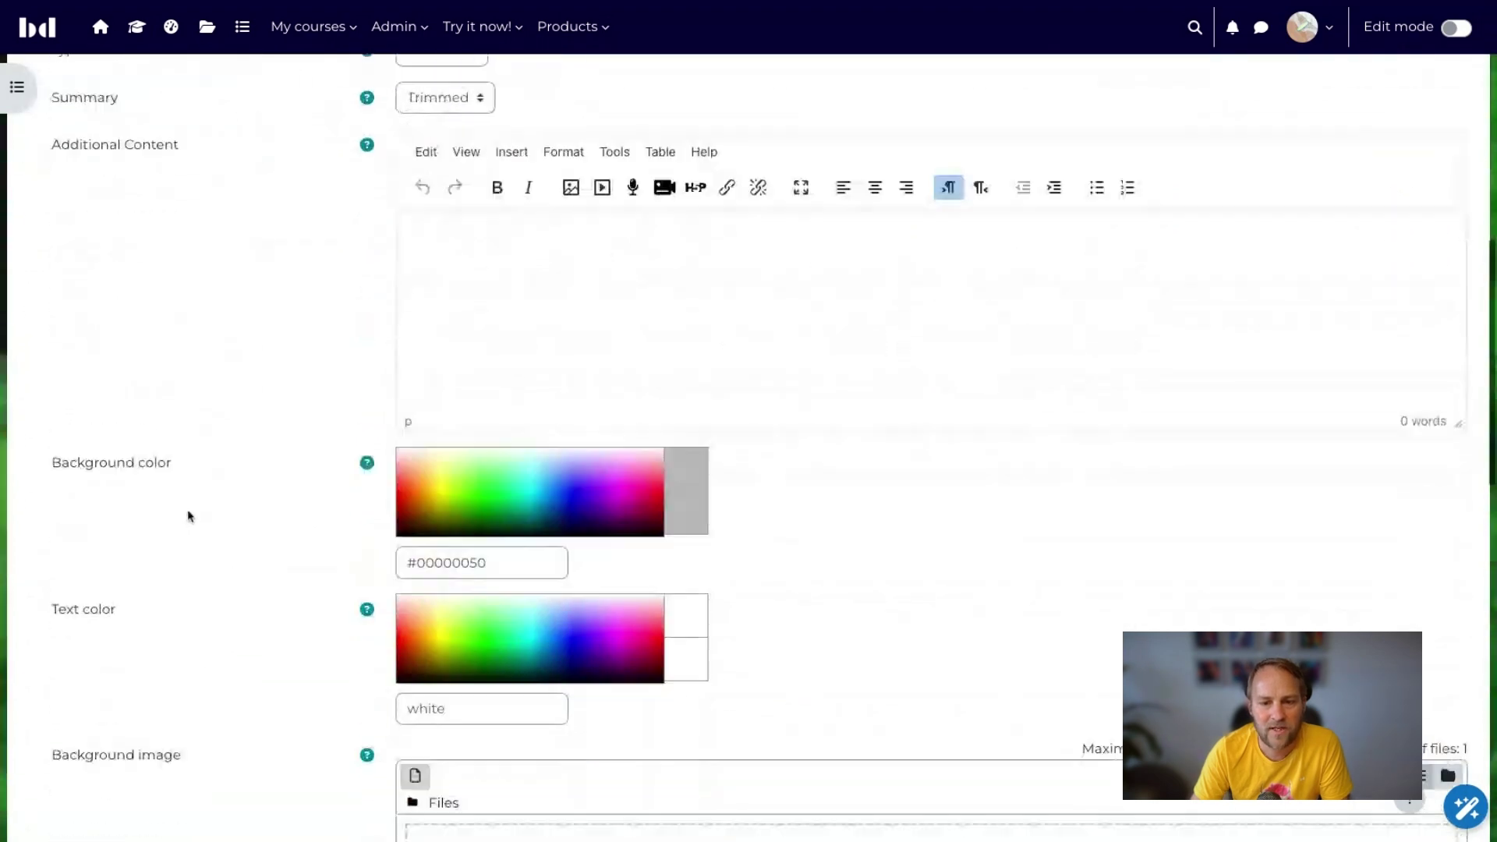
pyautogui.moveTo(546, 482); pyautogui.dragTo(414, 481)
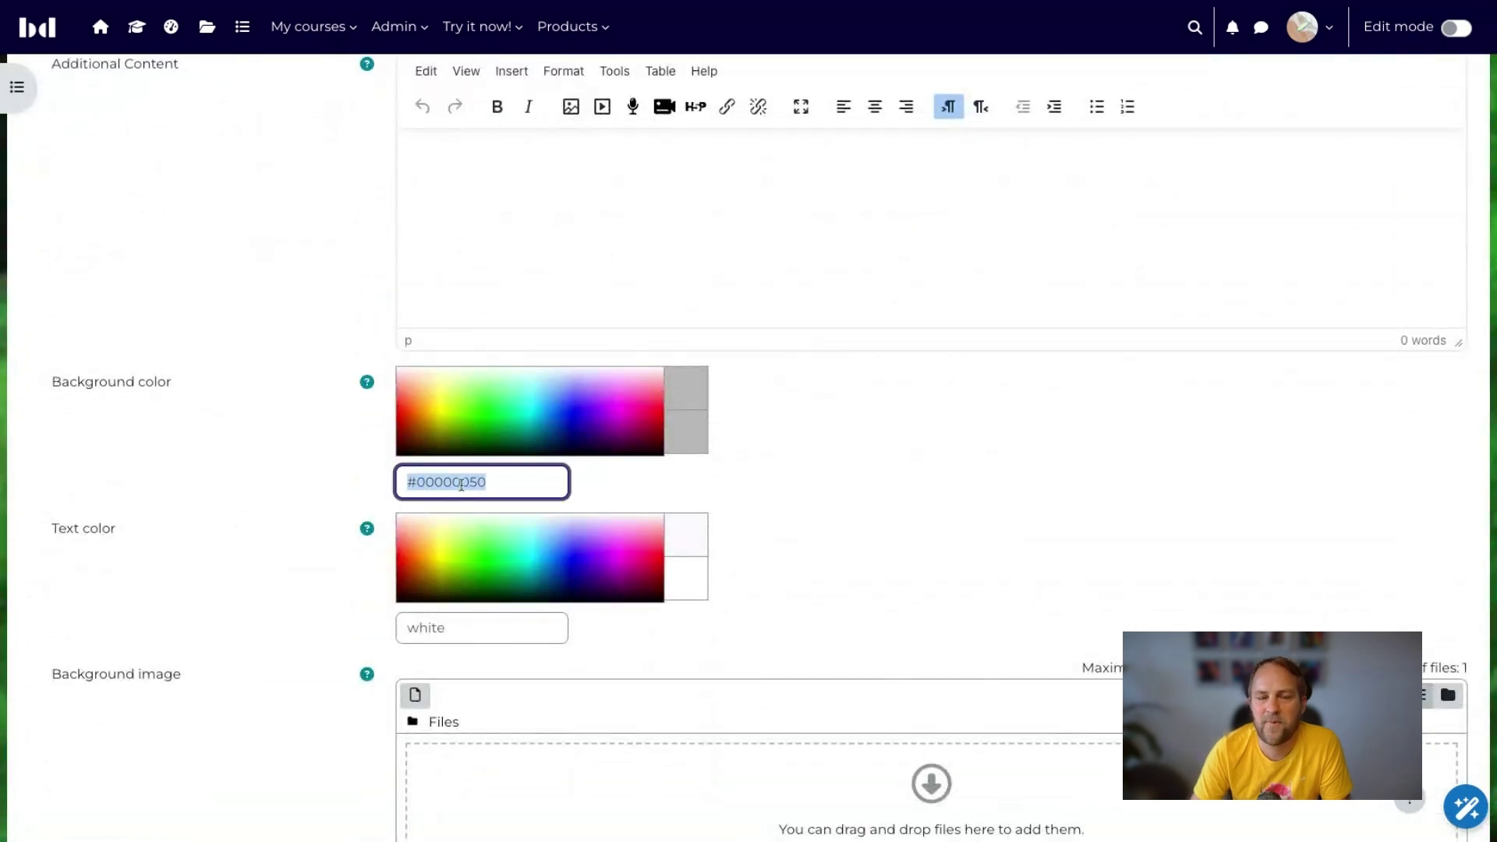
pyautogui.click(467, 484)
pyautogui.hotkey('shift', 'Home')
pyautogui.hotkey('shift', 'End')
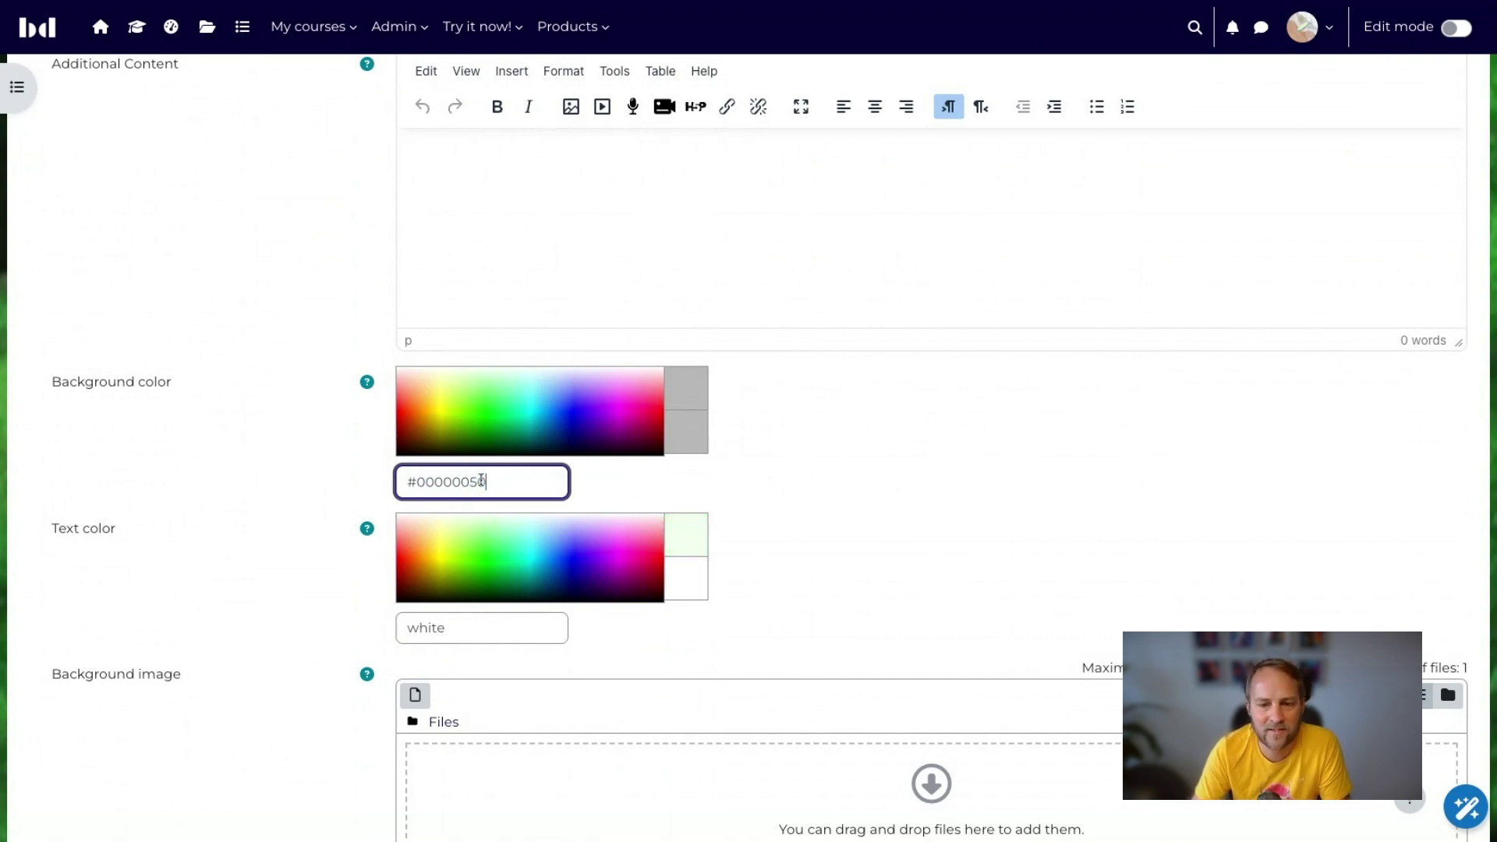
pyautogui.click(474, 483)
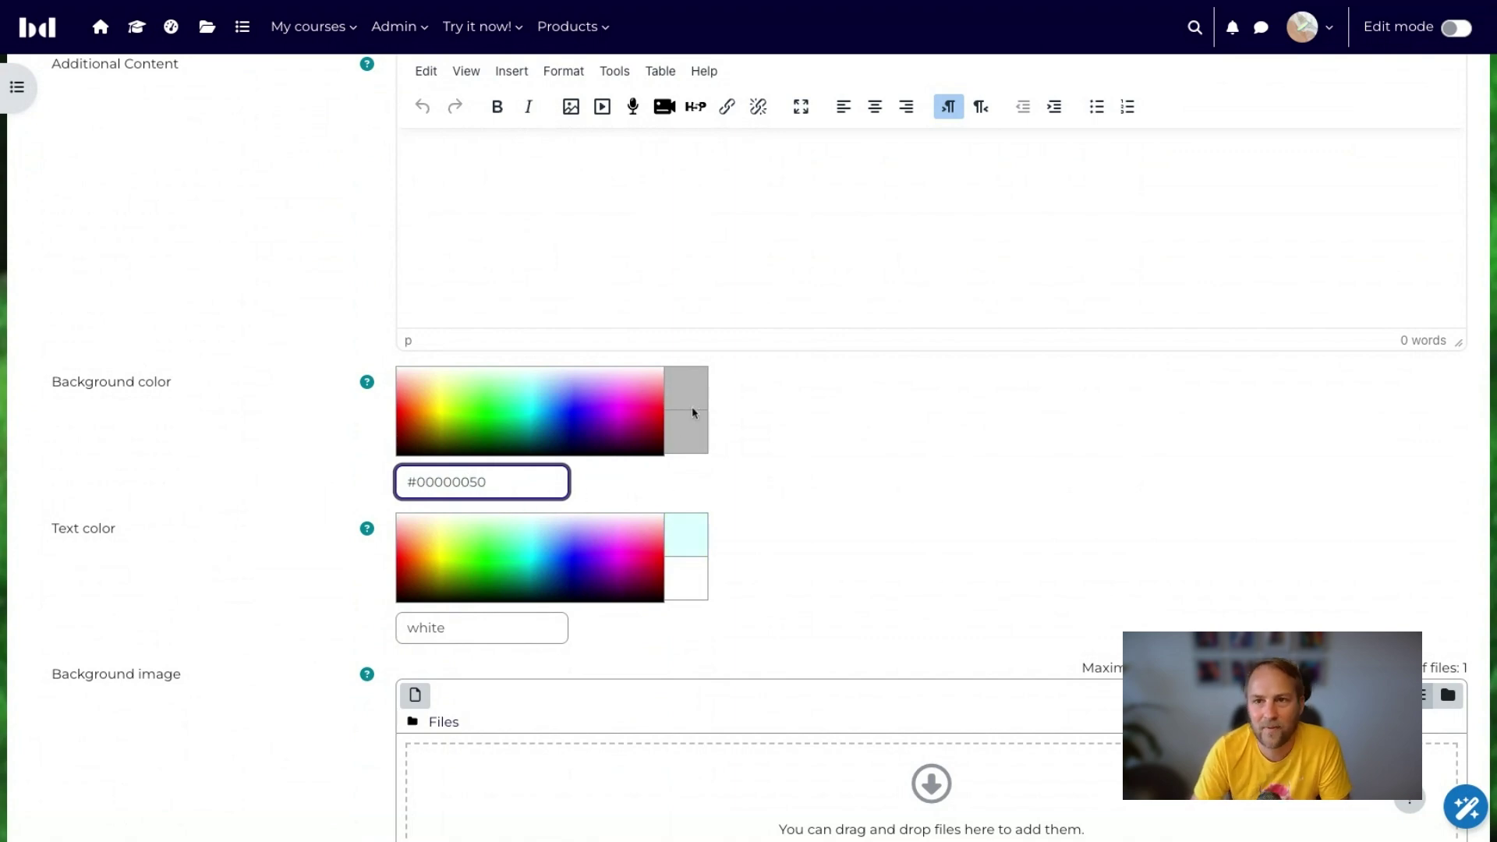
pyautogui.click(259, 484)
pyautogui.scroll(-1, 257, 484)
pyautogui.moveTo(467, 546); pyautogui.dragTo(402, 538)
pyautogui.click(278, 534)
pyautogui.scroll(-1, 277, 535)
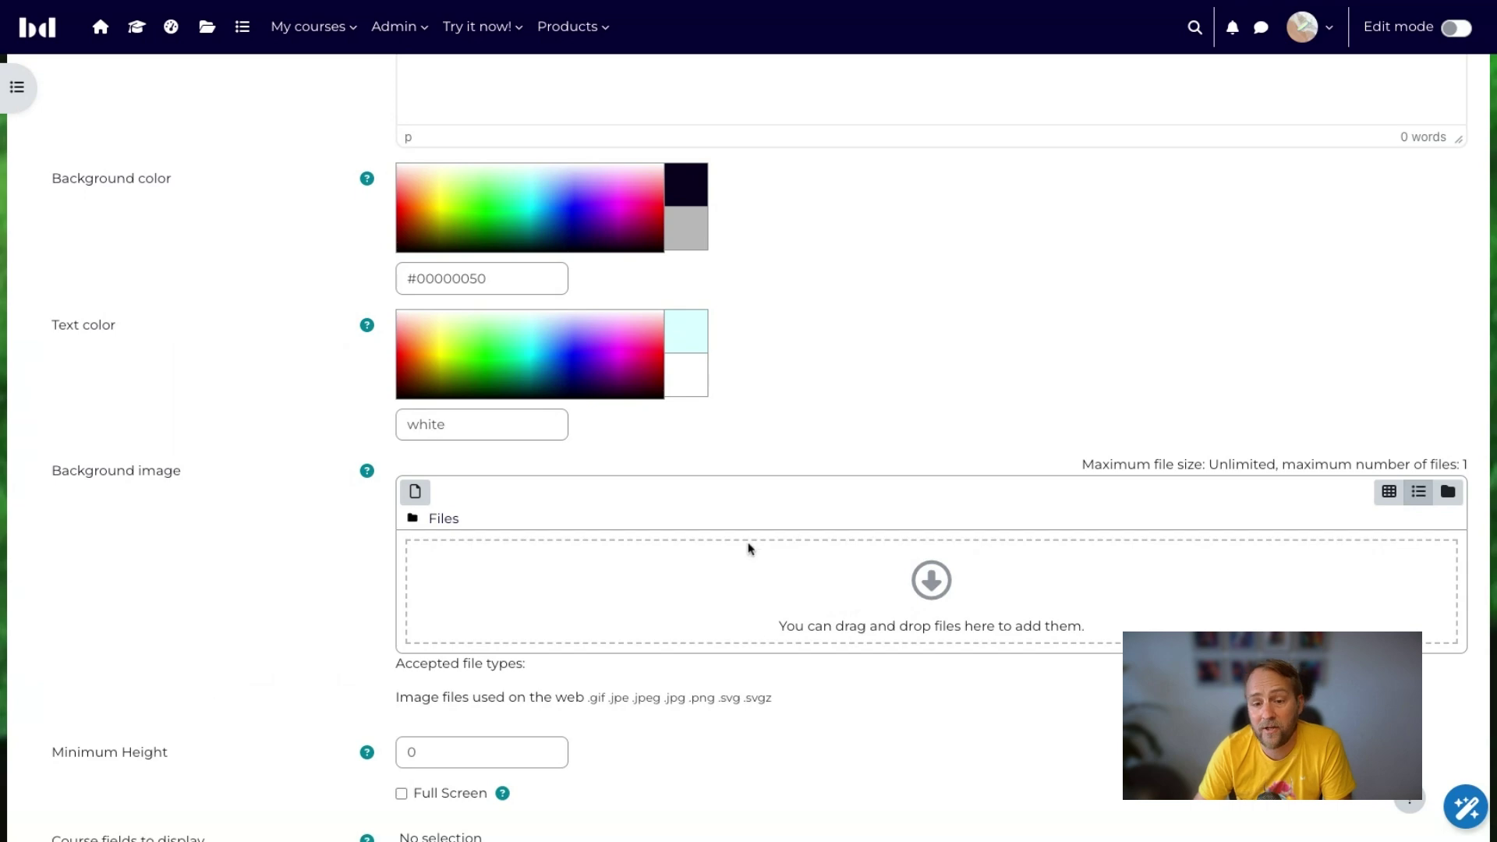
# - Expand the Course Background section and review its background image, background color and Transparent Course option
pyautogui.scroll(-6, 741, 577)
pyautogui.scroll(-4, 729, 596)
pyautogui.click(232, 493)
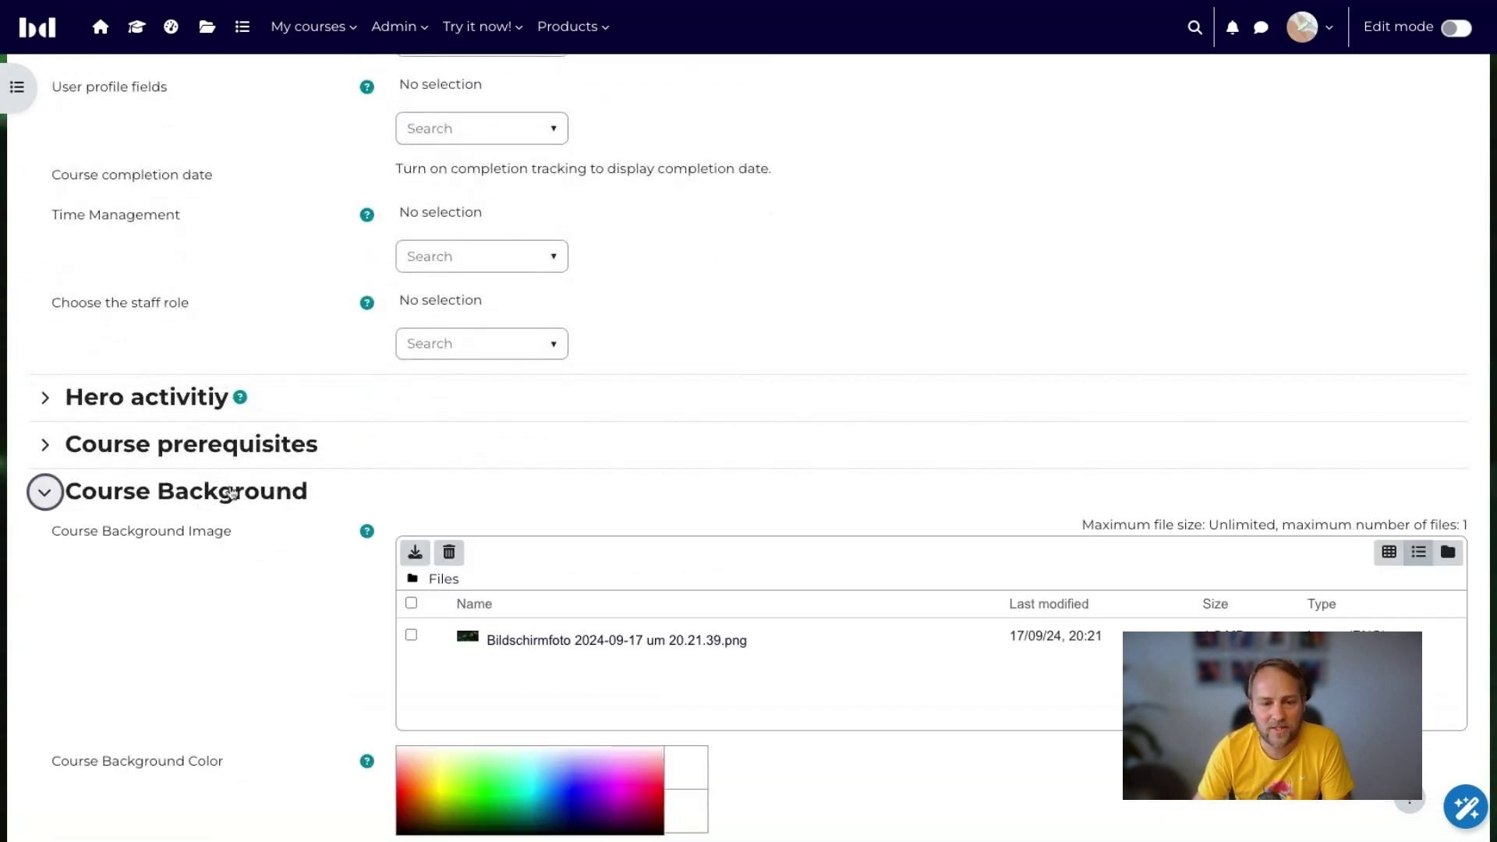
pyautogui.scroll(-3, 223, 488)
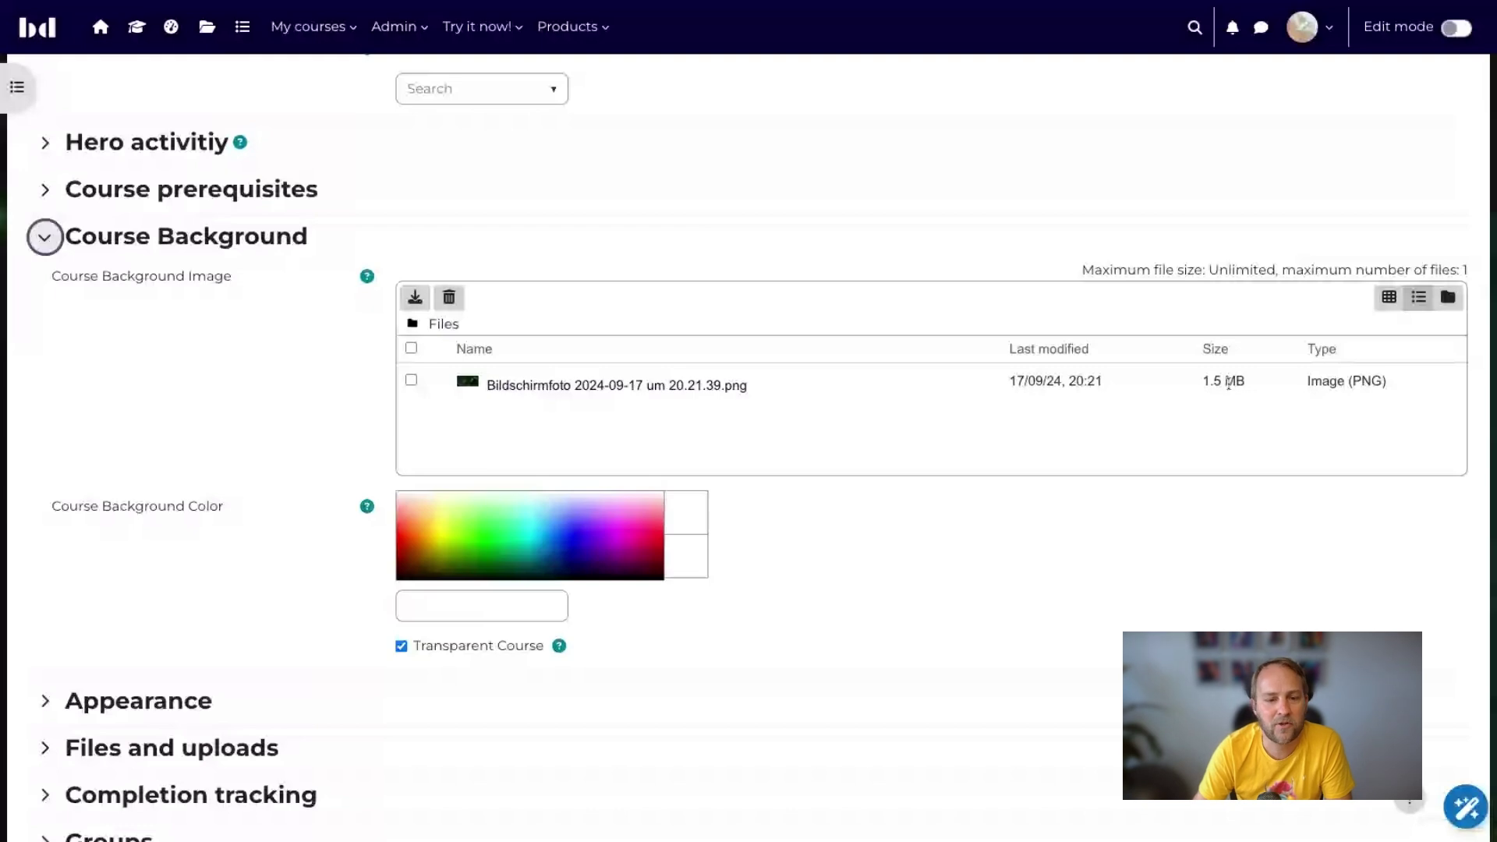
pyautogui.scroll(-1, 1172, 518)
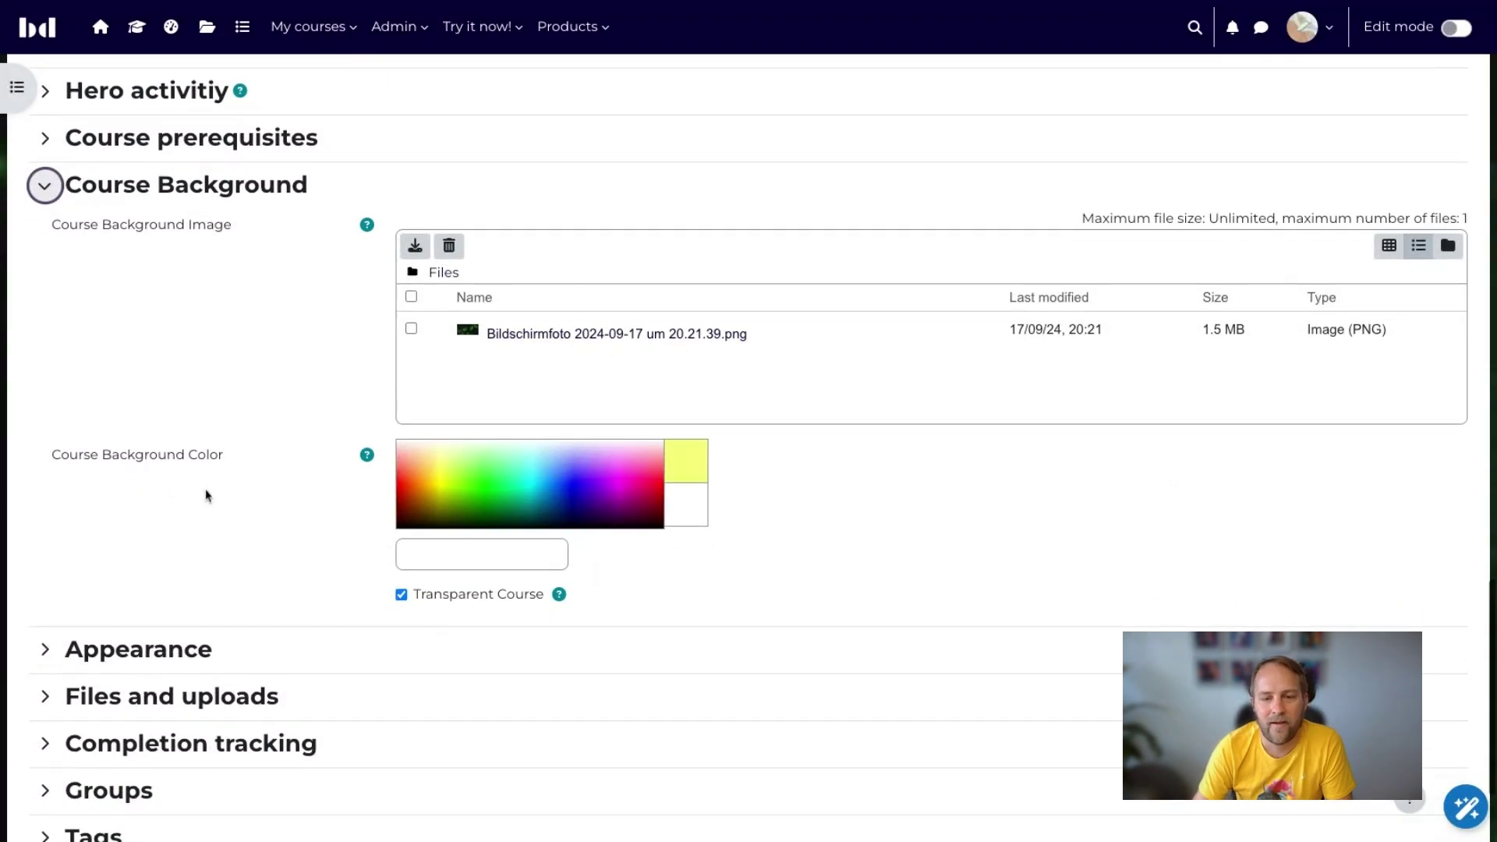
pyautogui.moveTo(579, 606); pyautogui.dragTo(371, 599)
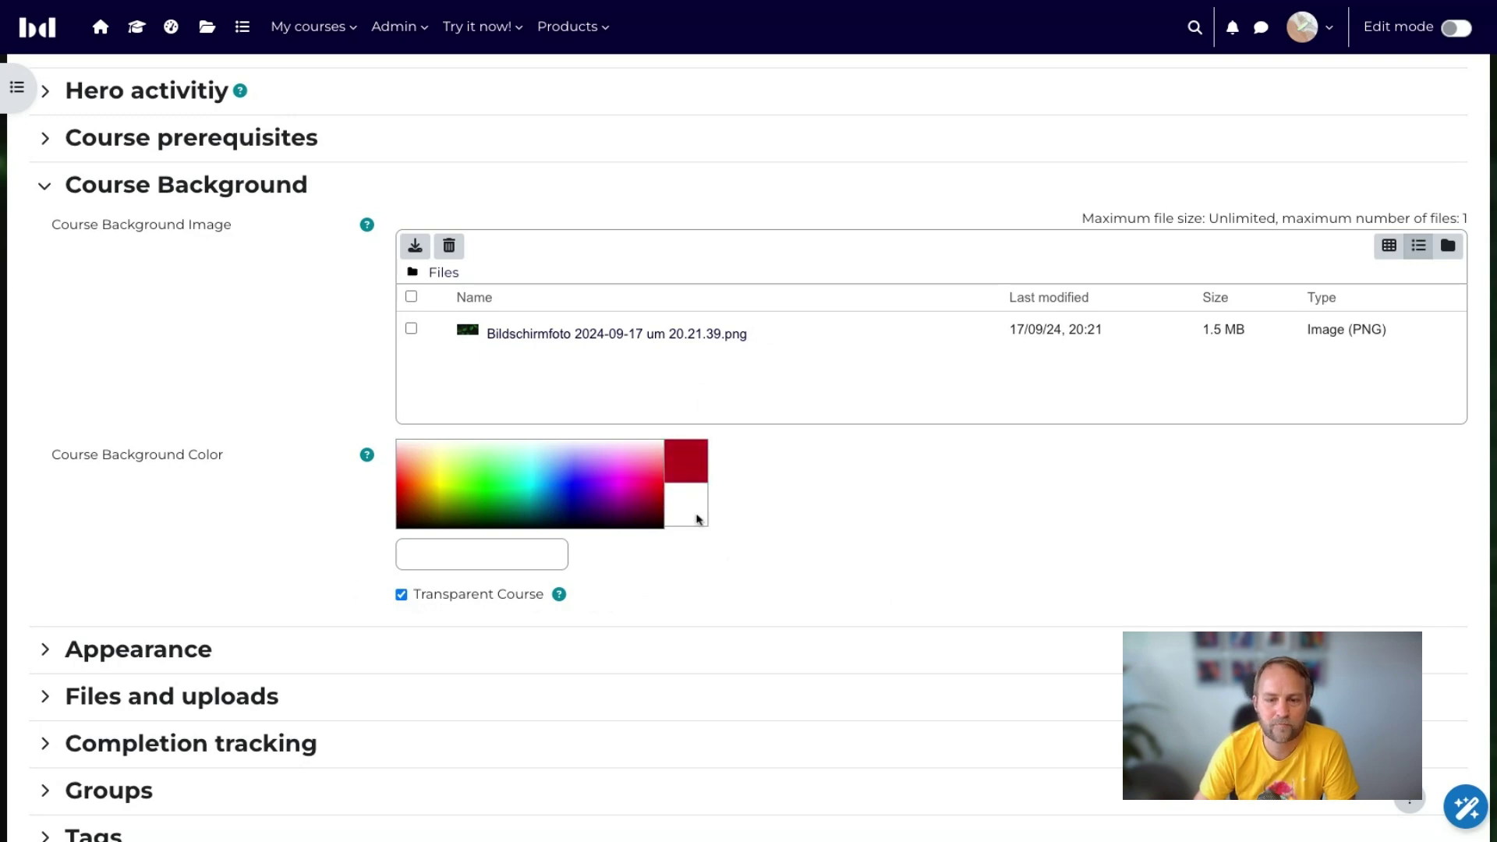
pyautogui.scroll(-3, 769, 535)
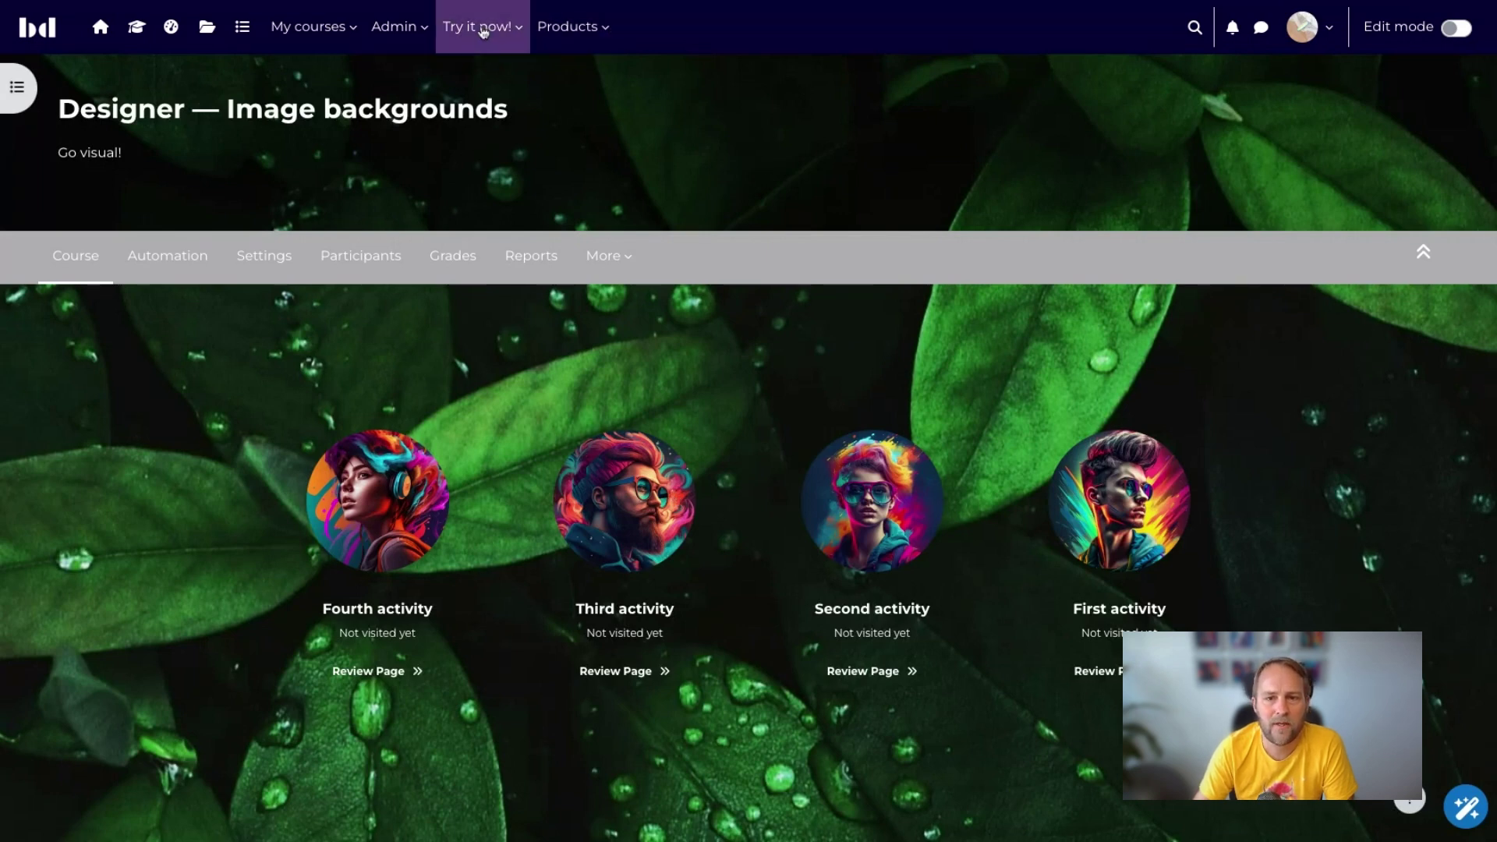
# - Switch to the 5 days feel good challenge demo course and look over its page design
pyautogui.click(518, 28)
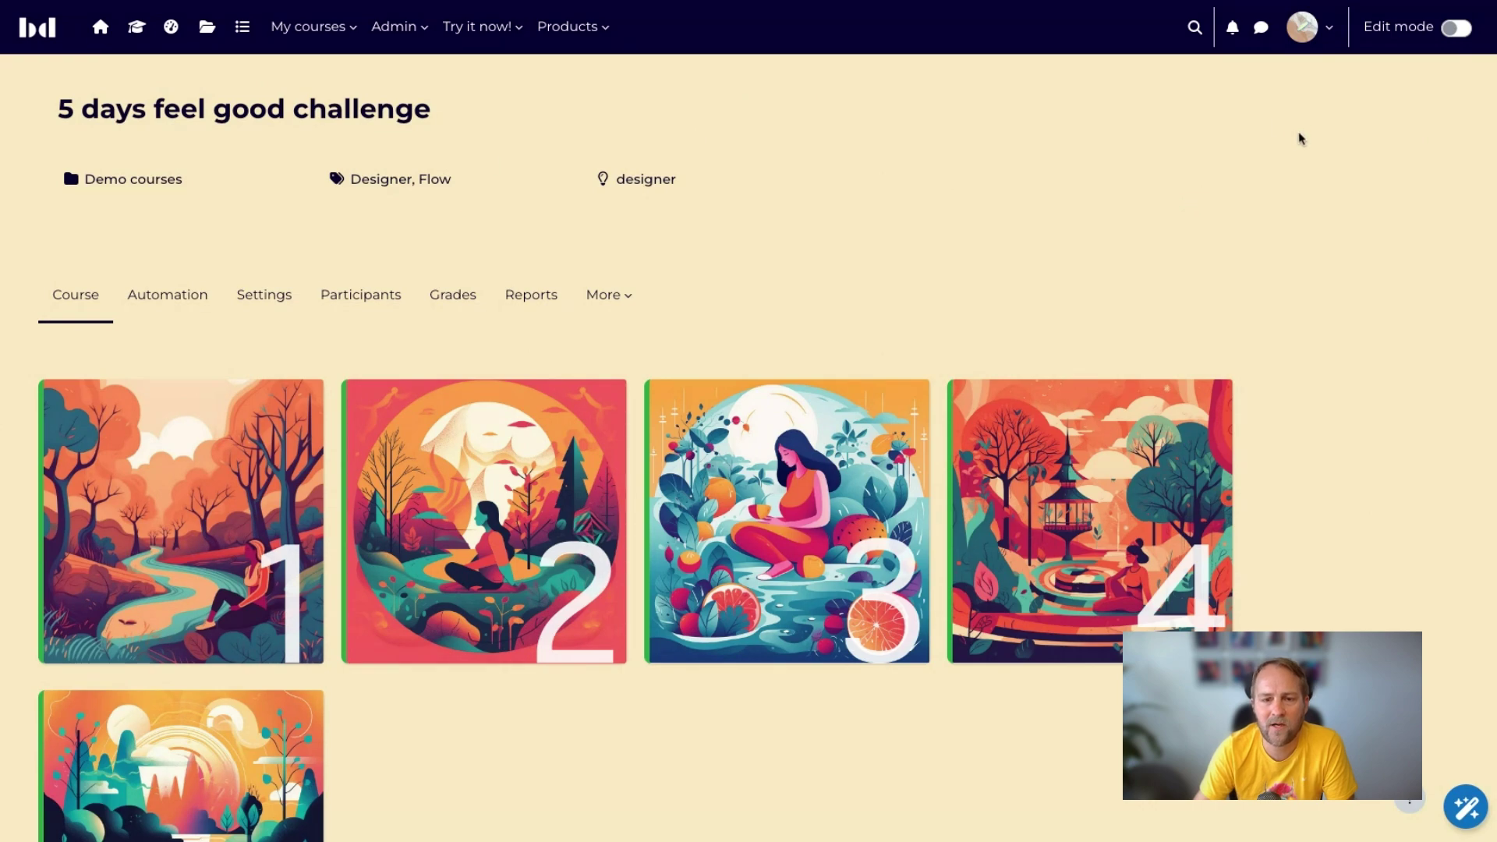
pyautogui.scroll(-3, 1357, 331)
pyautogui.scroll(3, 1354, 507)
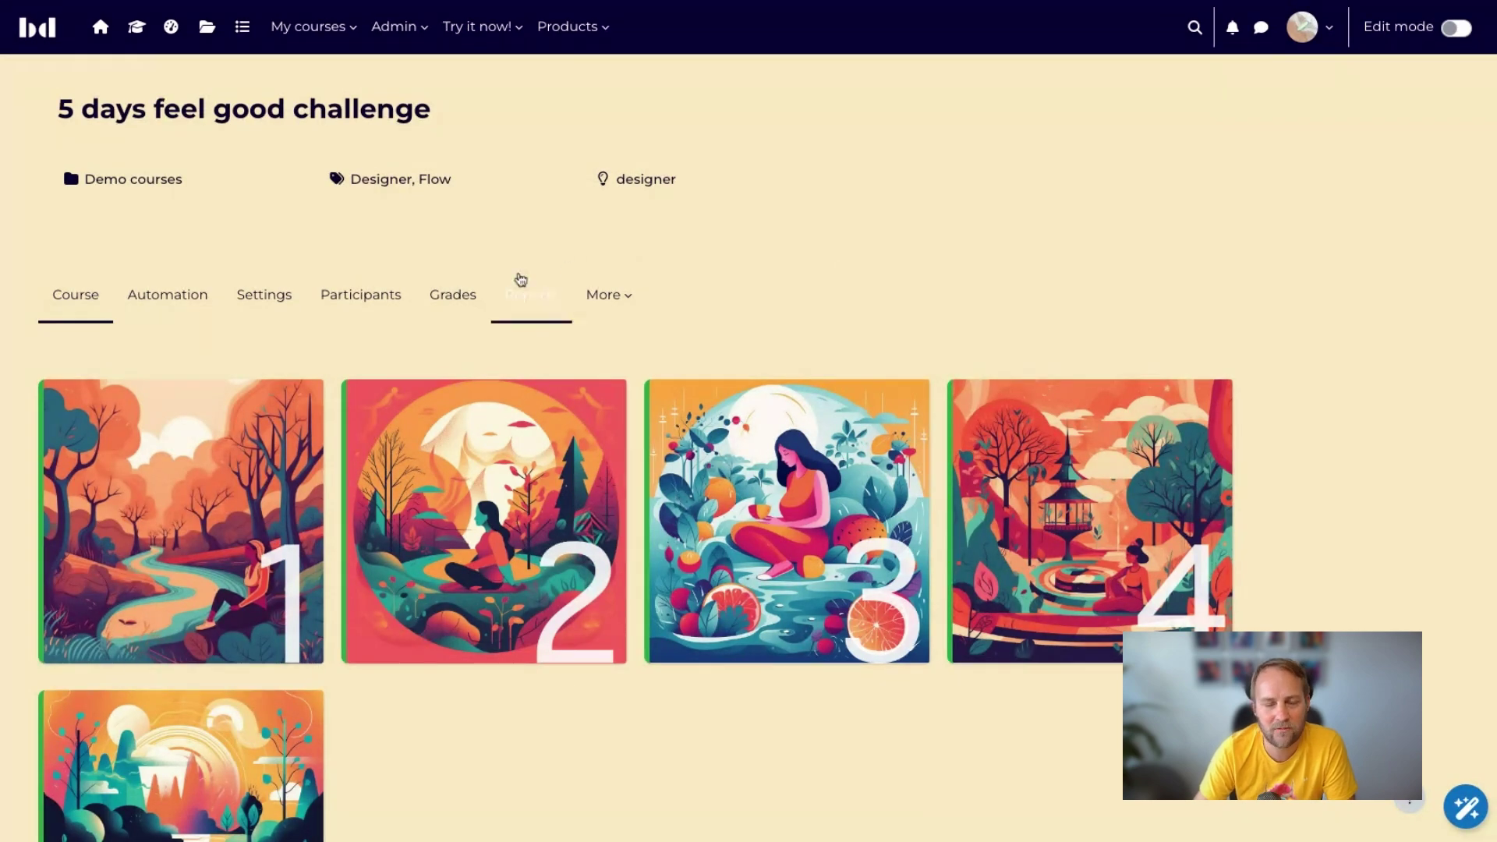
# - Open the settings of the 5 days feel good challenge course and examine the header's background color and text color
pyautogui.click(273, 304)
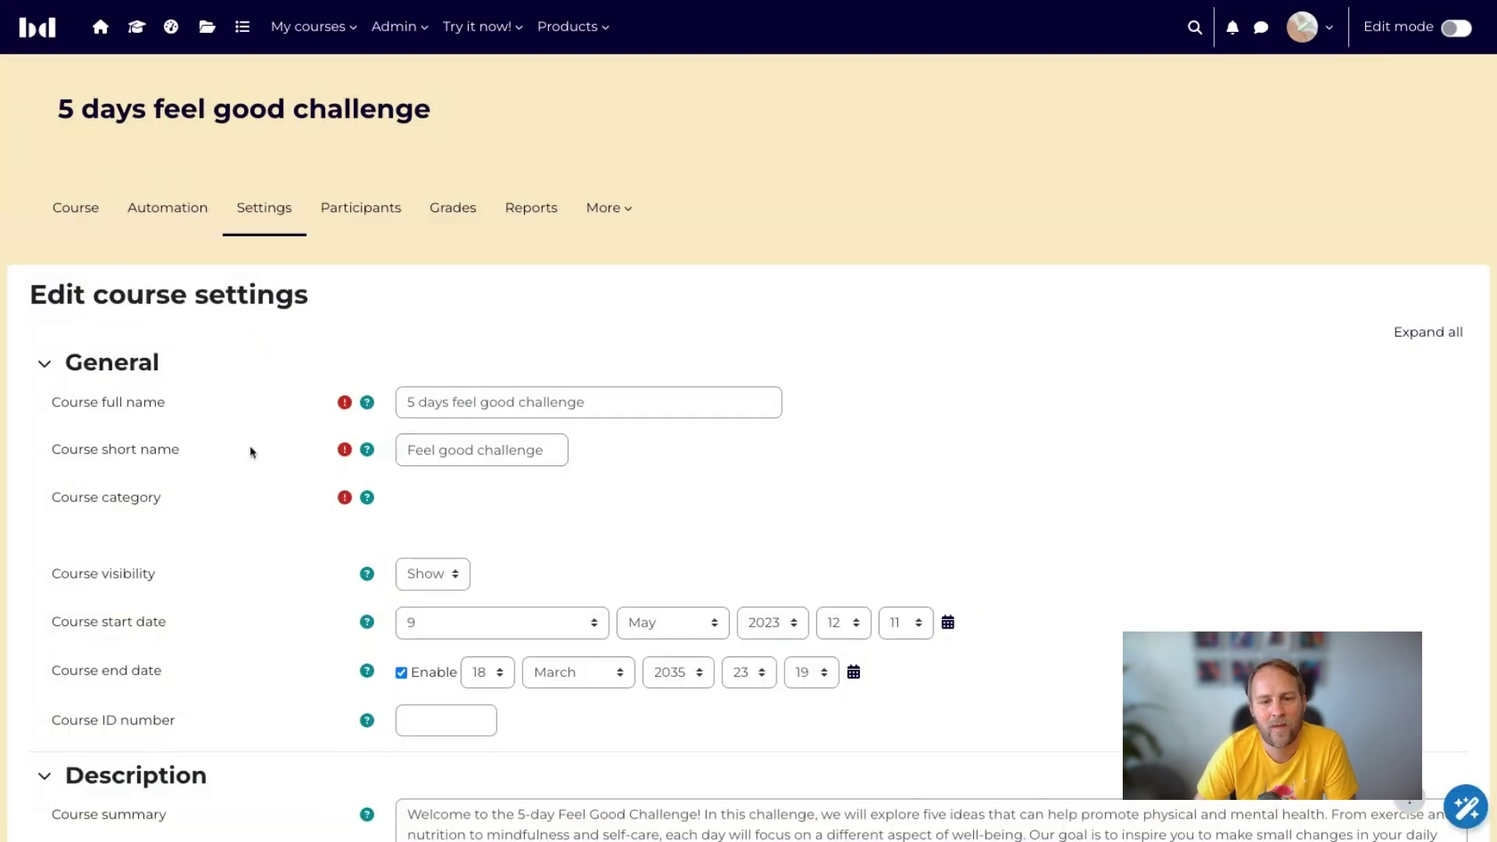
pyautogui.scroll(-3, 253, 441)
pyautogui.scroll(-10, 252, 437)
pyautogui.click(201, 316)
pyautogui.scroll(-10, 234, 320)
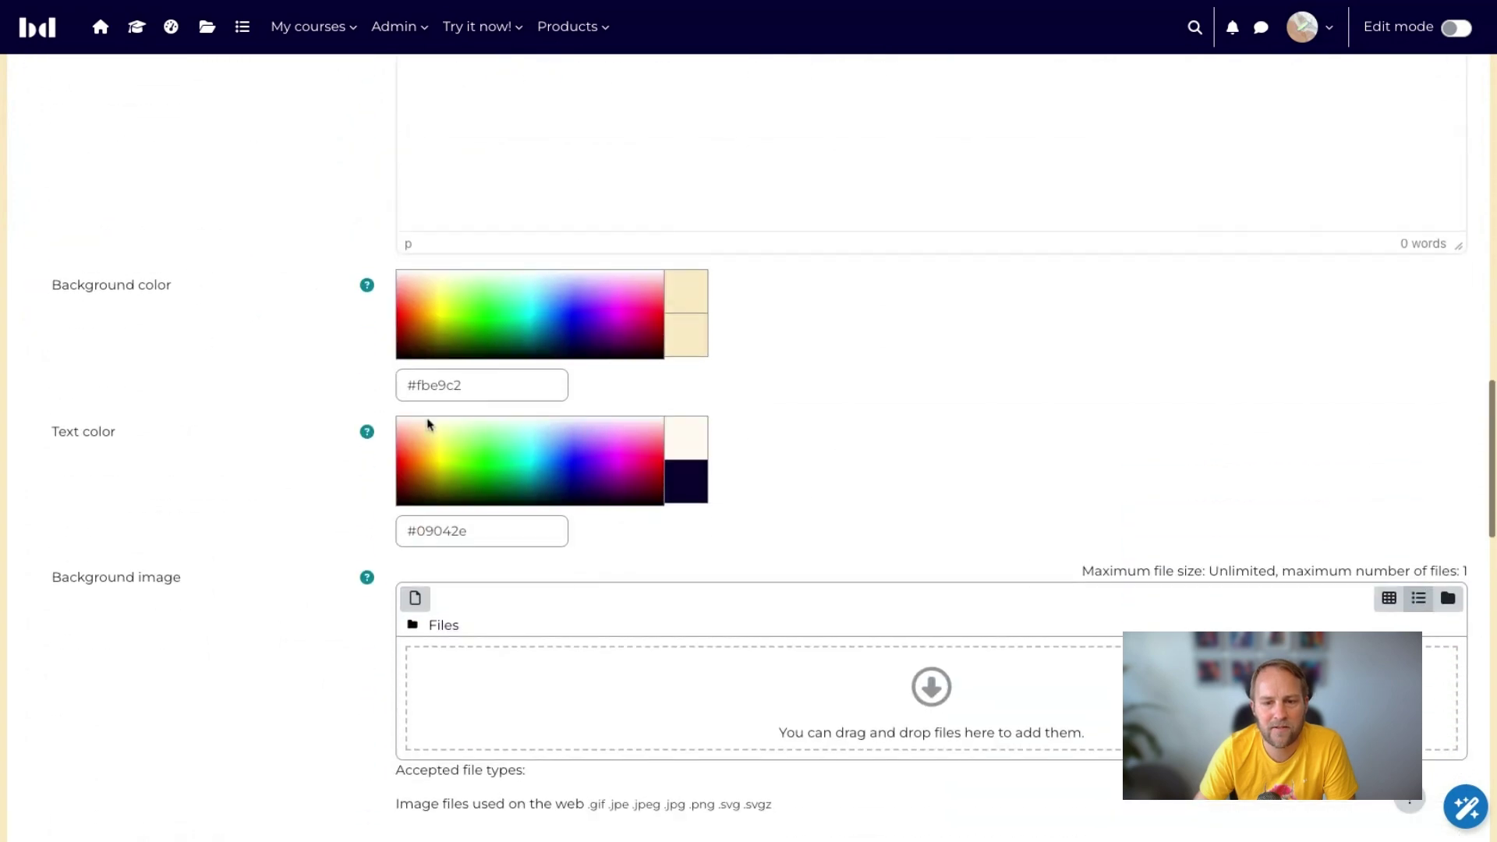
pyautogui.doubleClick(438, 385)
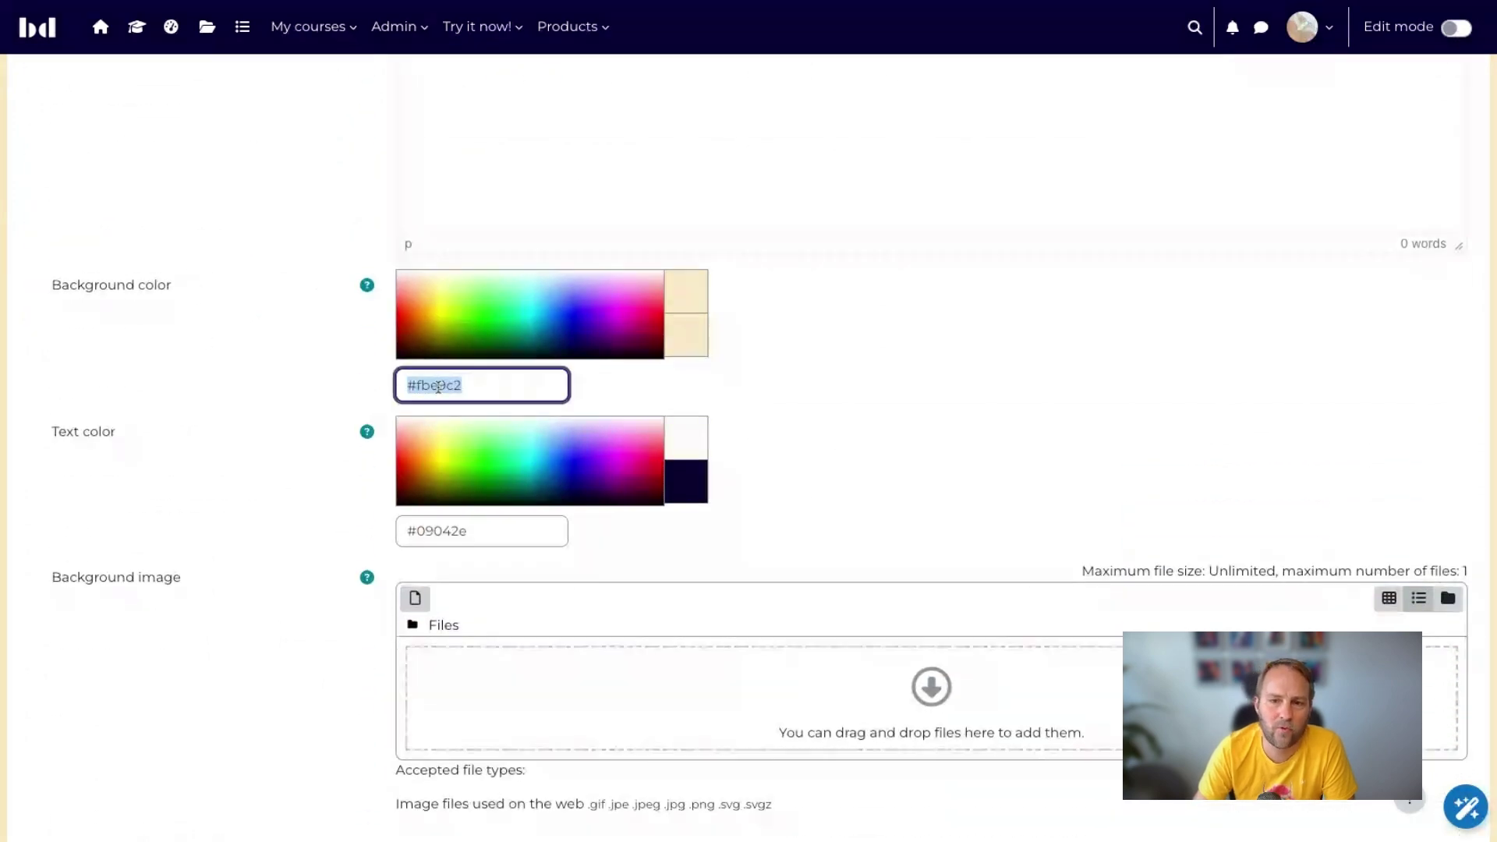
pyautogui.doubleClick(428, 533)
pyautogui.click(274, 514)
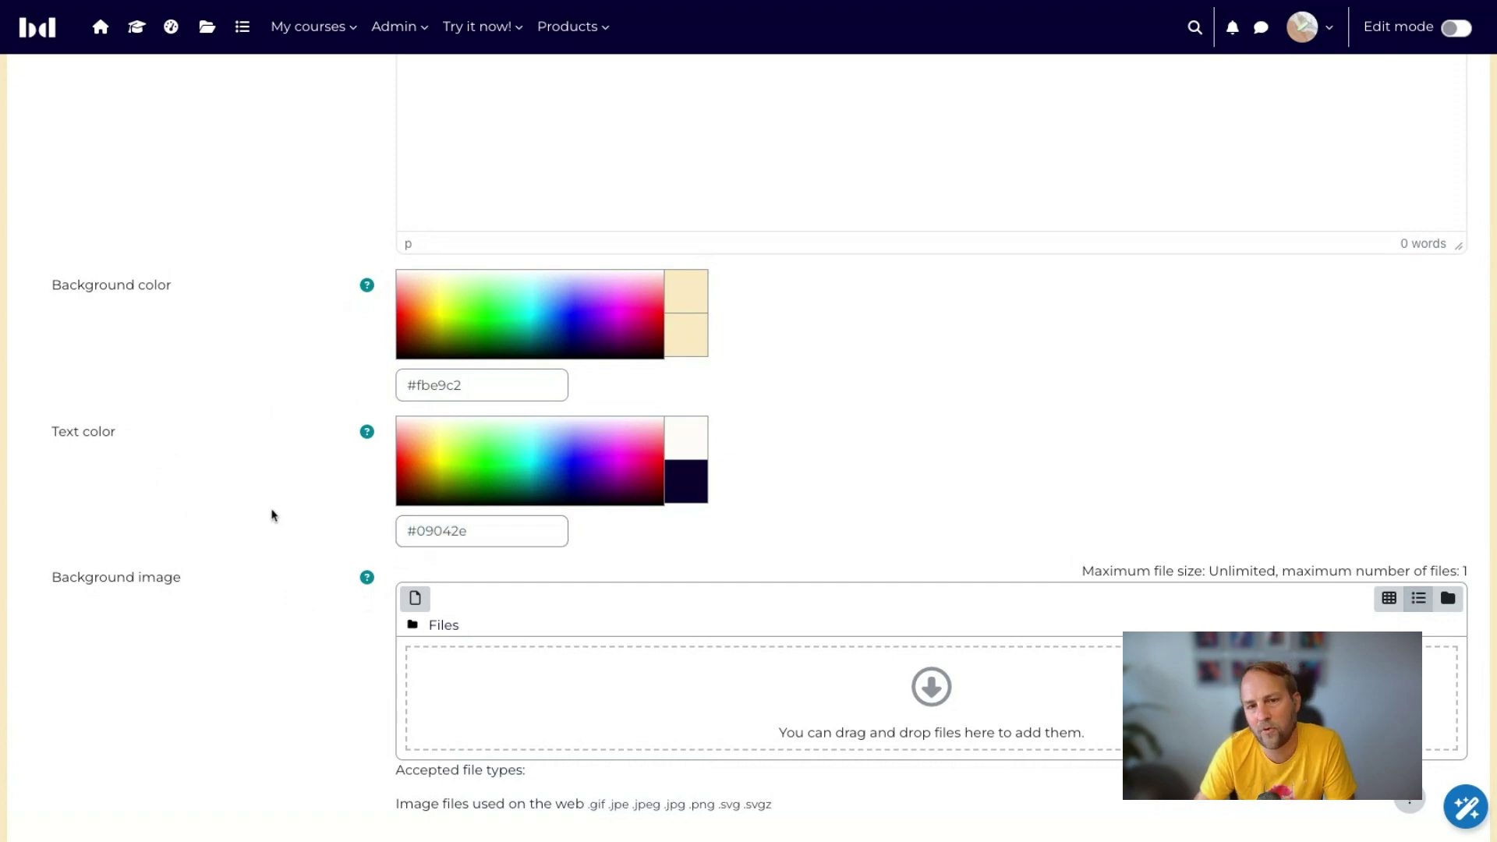
# - Check the background color and Transparent Course option under Course Background, and leave the course settings without saving
pyautogui.scroll(-12, 274, 515)
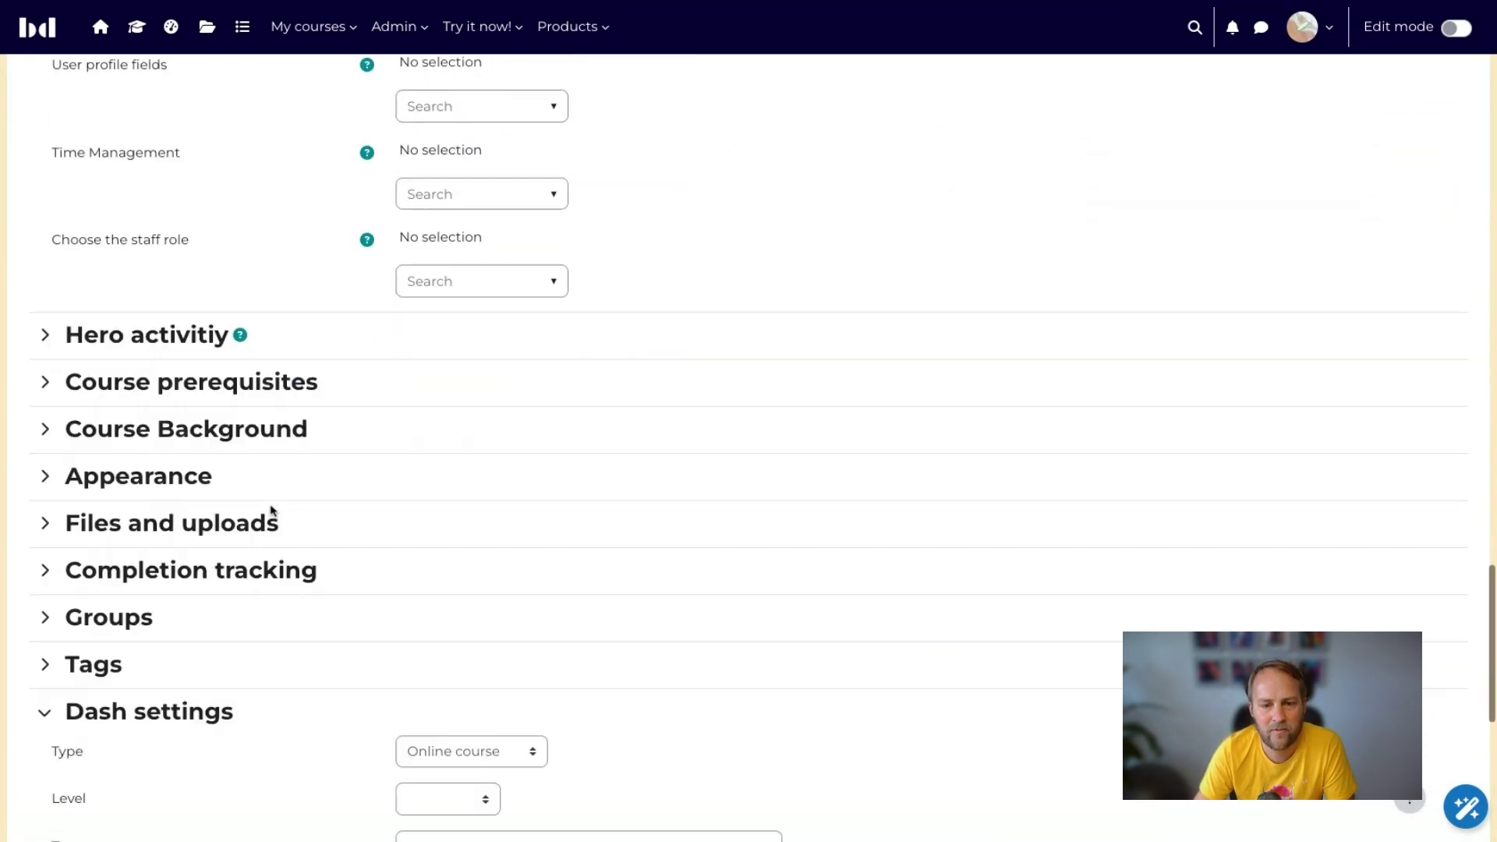
pyautogui.scroll(1, 272, 510)
pyautogui.click(193, 371)
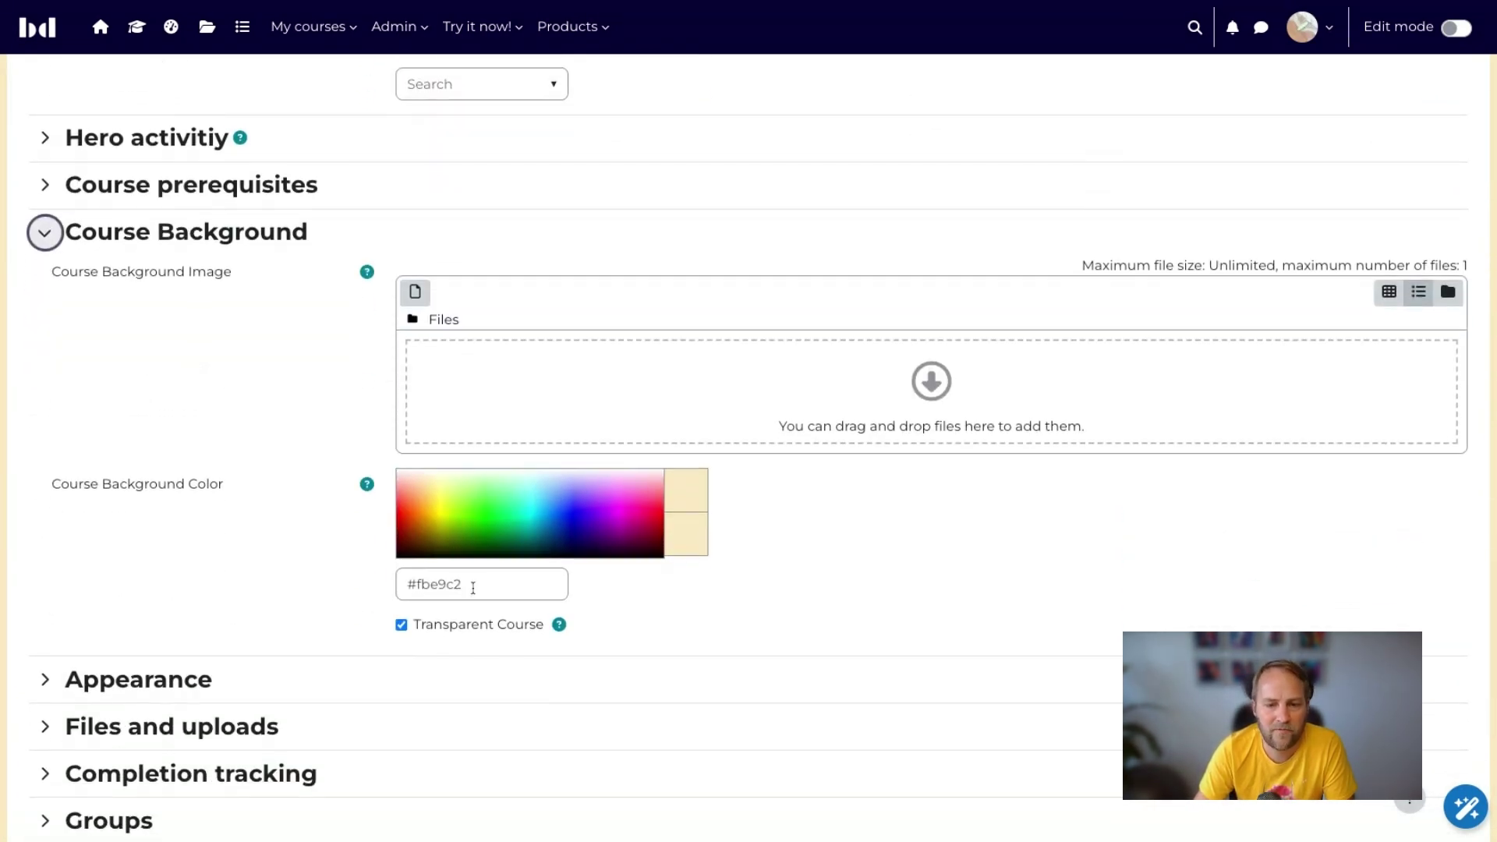
pyautogui.moveTo(471, 585); pyautogui.dragTo(390, 586)
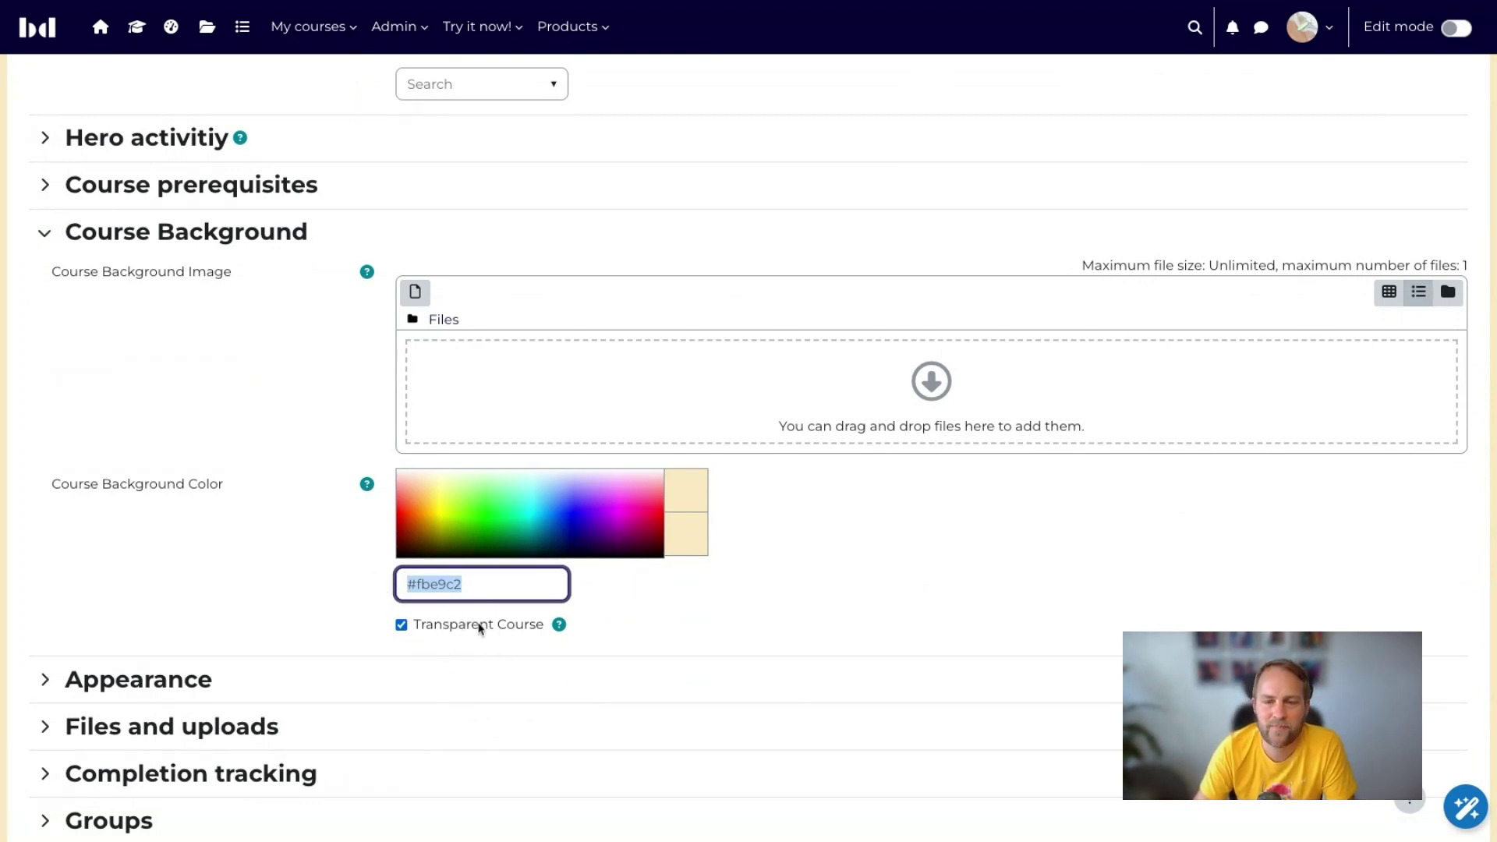
pyautogui.scroll(-15, 689, 648)
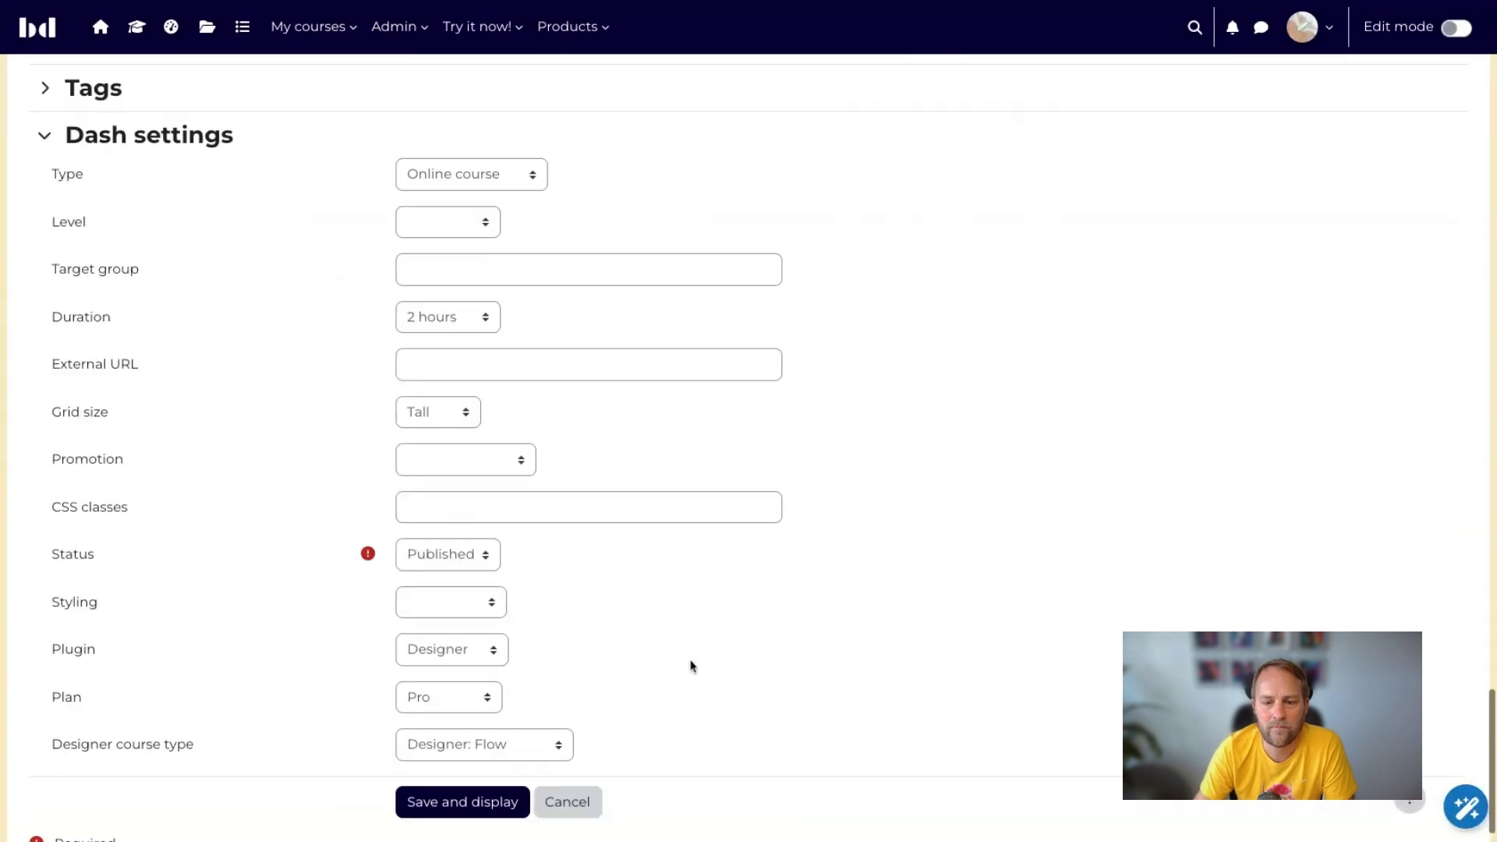
pyautogui.click(560, 817)
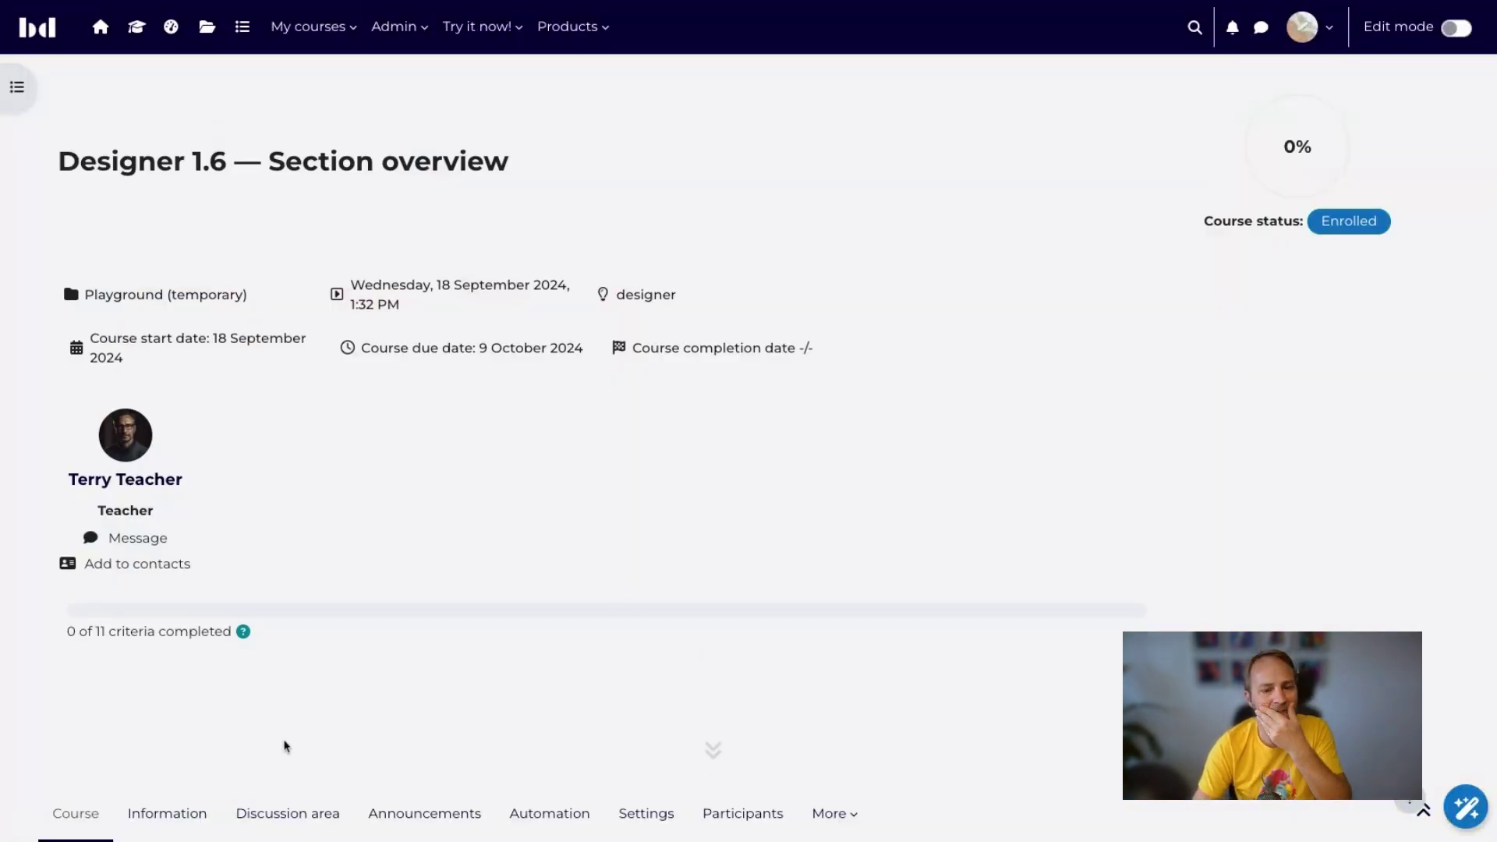
# - Open the settings of the Designer 1.6 — Section overview course and expand Course header to reach its display fields
pyautogui.click(631, 818)
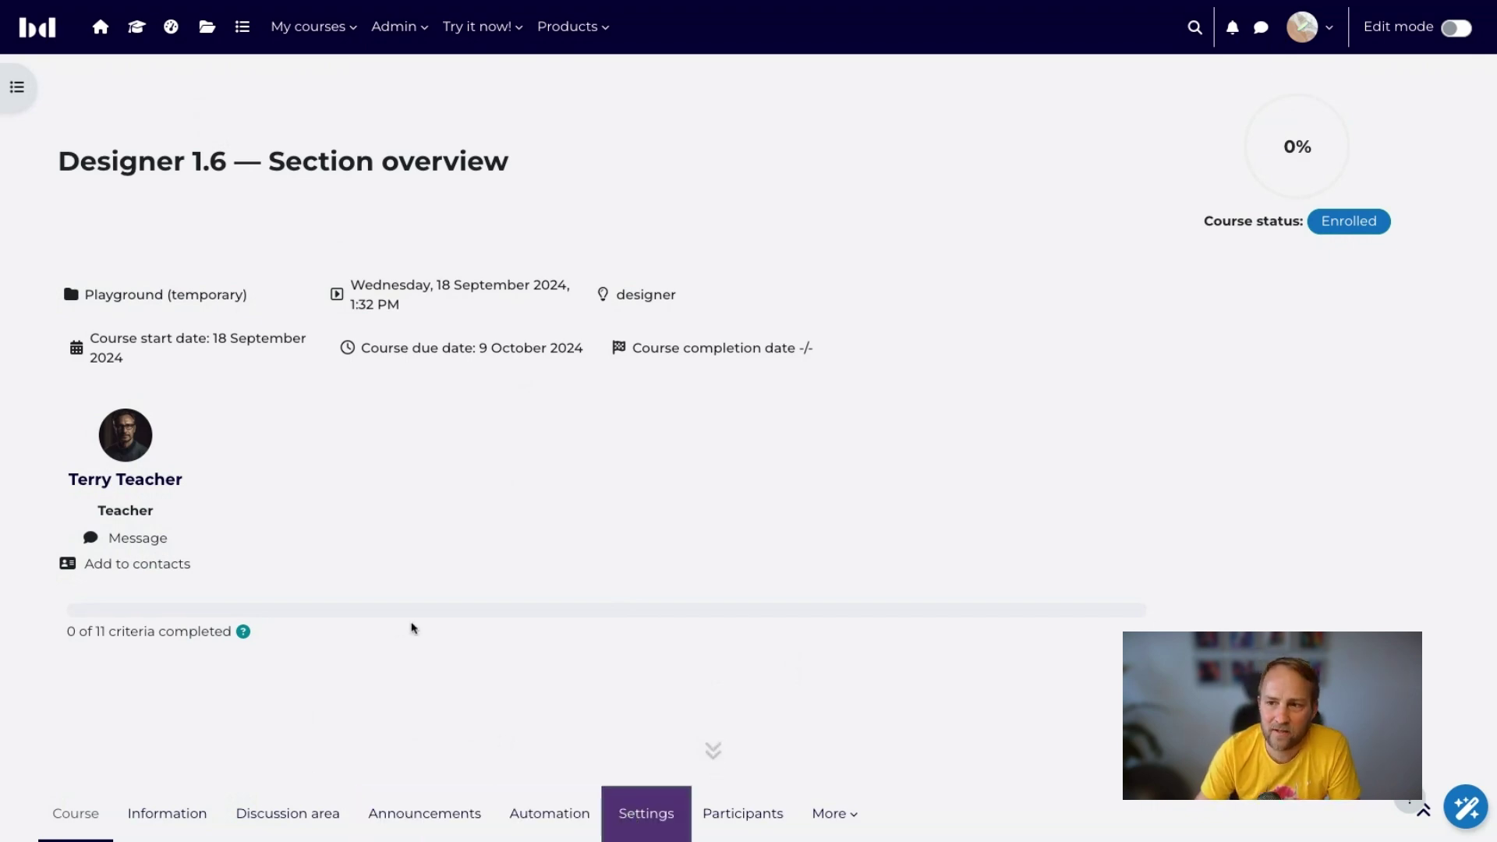
pyautogui.scroll(-10, 207, 551)
pyautogui.scroll(-4, 202, 538)
pyautogui.click(189, 471)
pyautogui.scroll(-5, 189, 474)
pyautogui.scroll(-12, 188, 472)
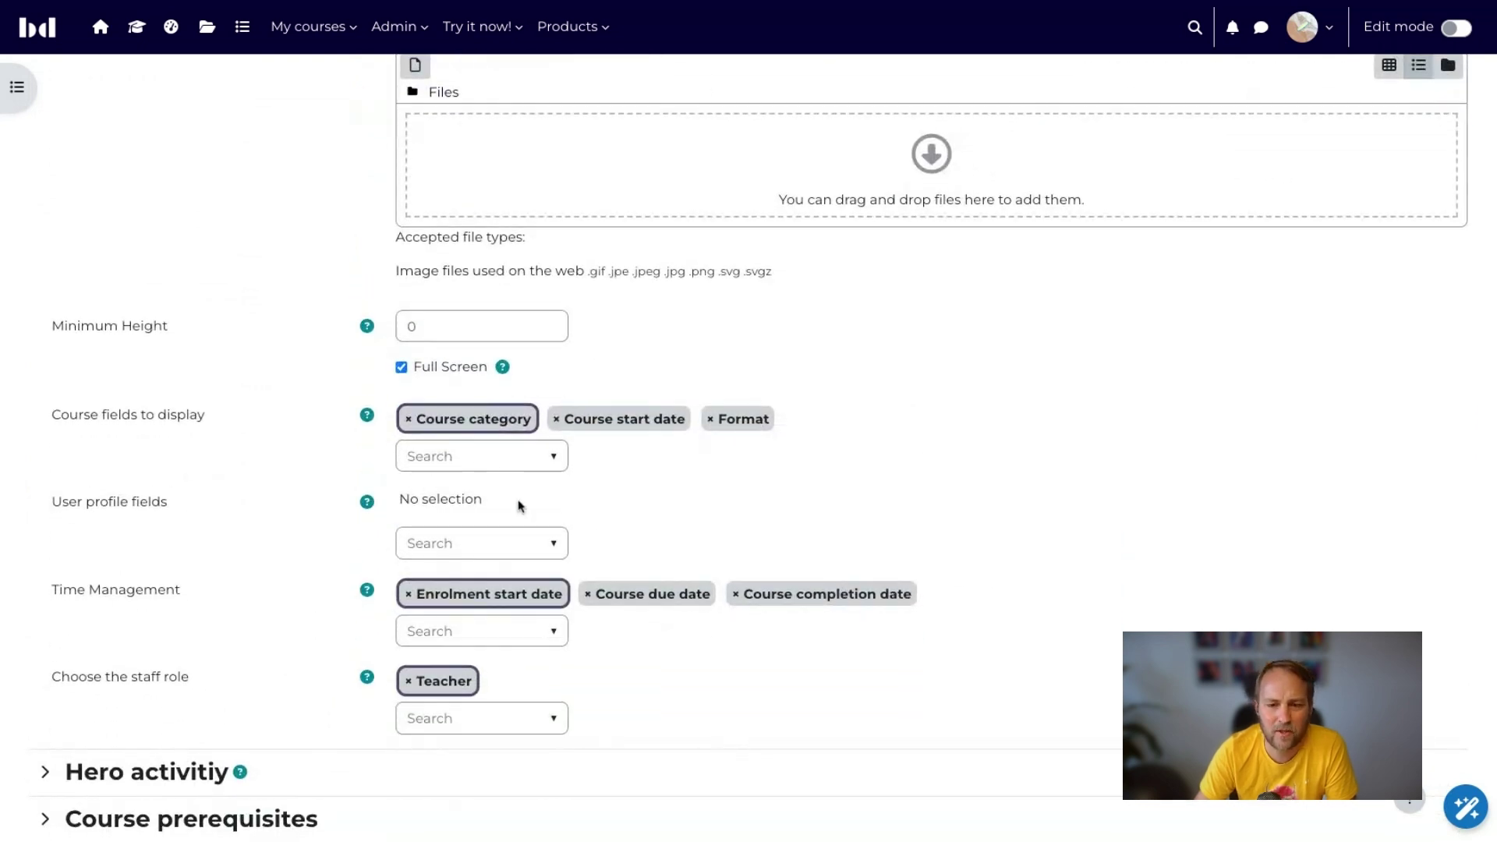
# - Remove all Time Management dates and the Teacher staff role from the course header
pyautogui.click(424, 597)
pyautogui.click(423, 599)
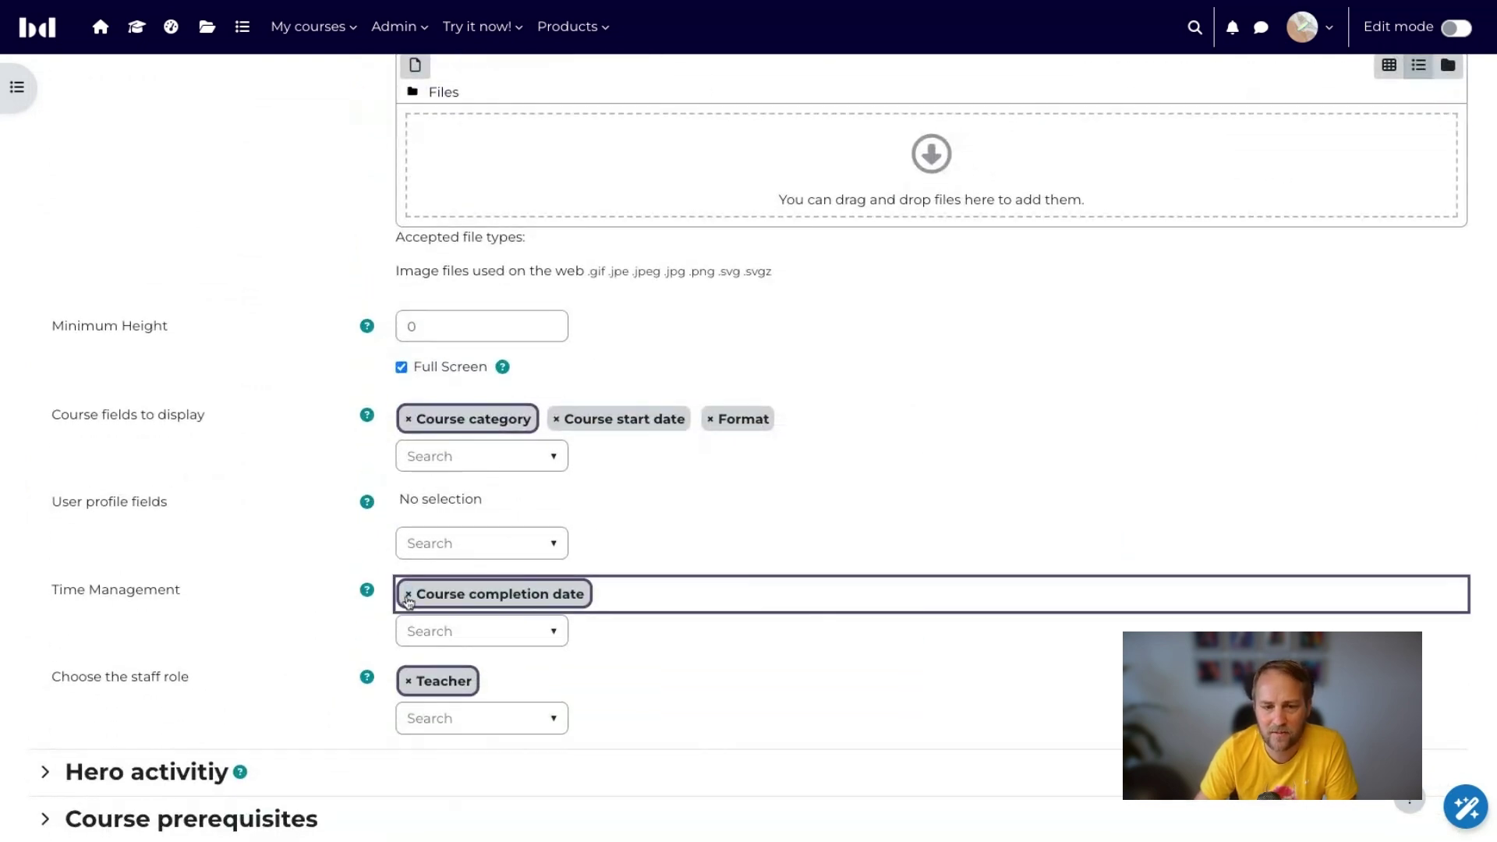
pyautogui.doubleClick(421, 601)
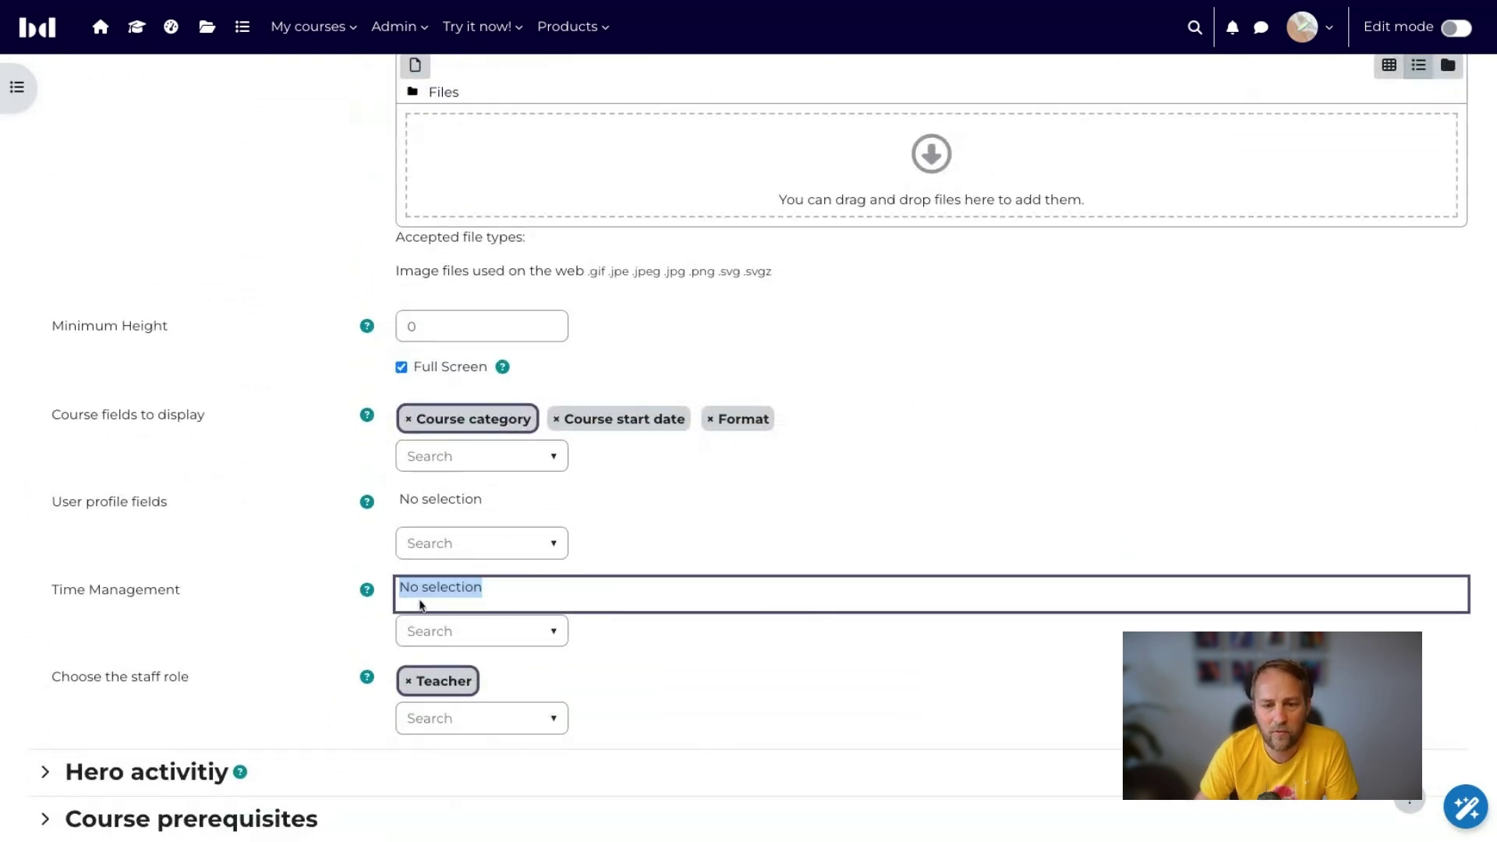
pyautogui.click(407, 684)
# - Turn off Full Screen for the course header and set its minimum height to 600px
pyautogui.click(452, 372)
pyautogui.doubleClick(441, 327)
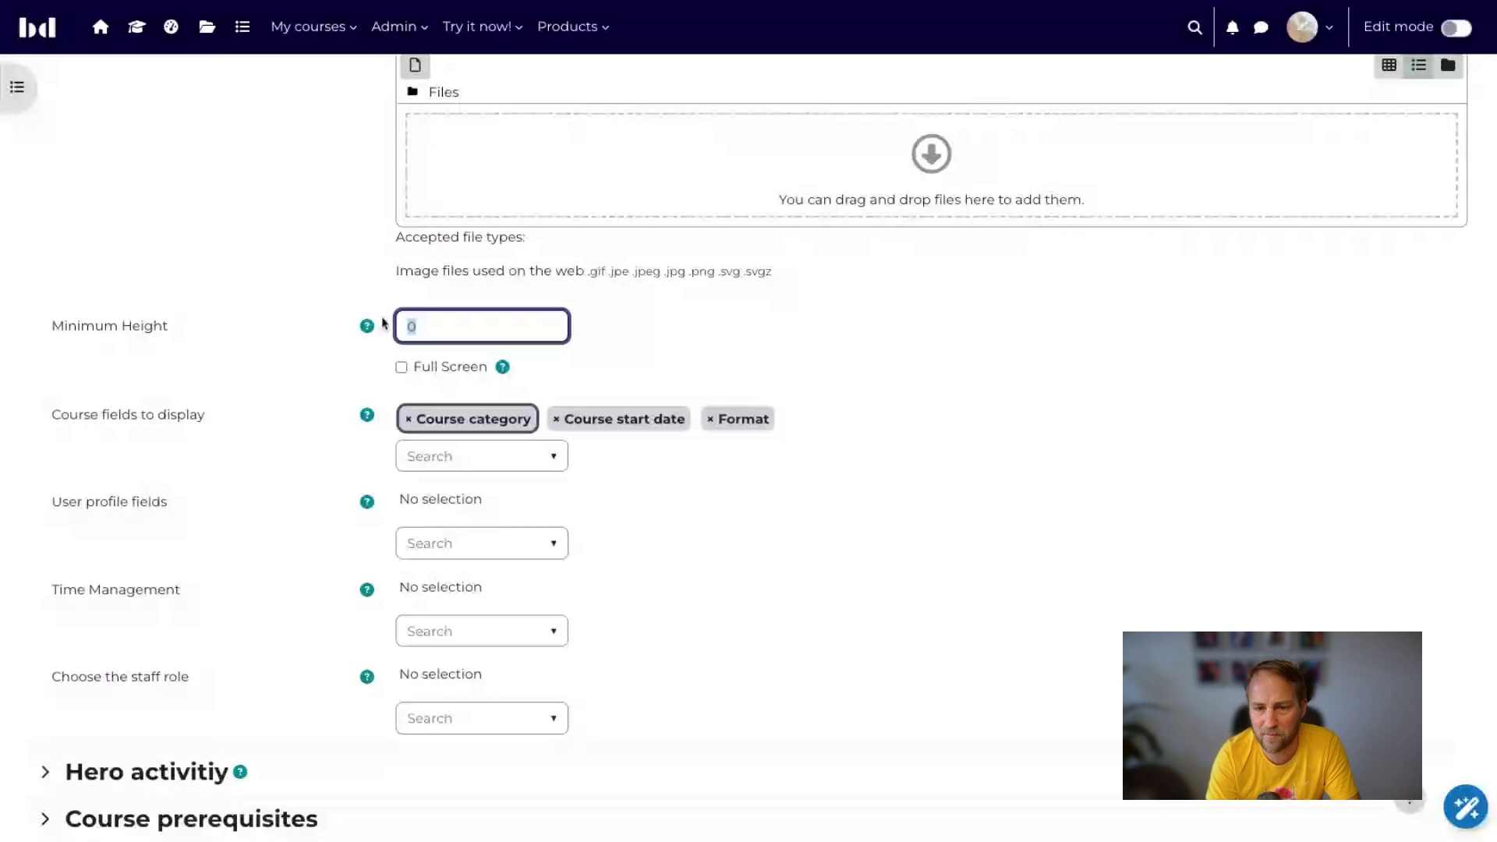
pyautogui.write('600px')
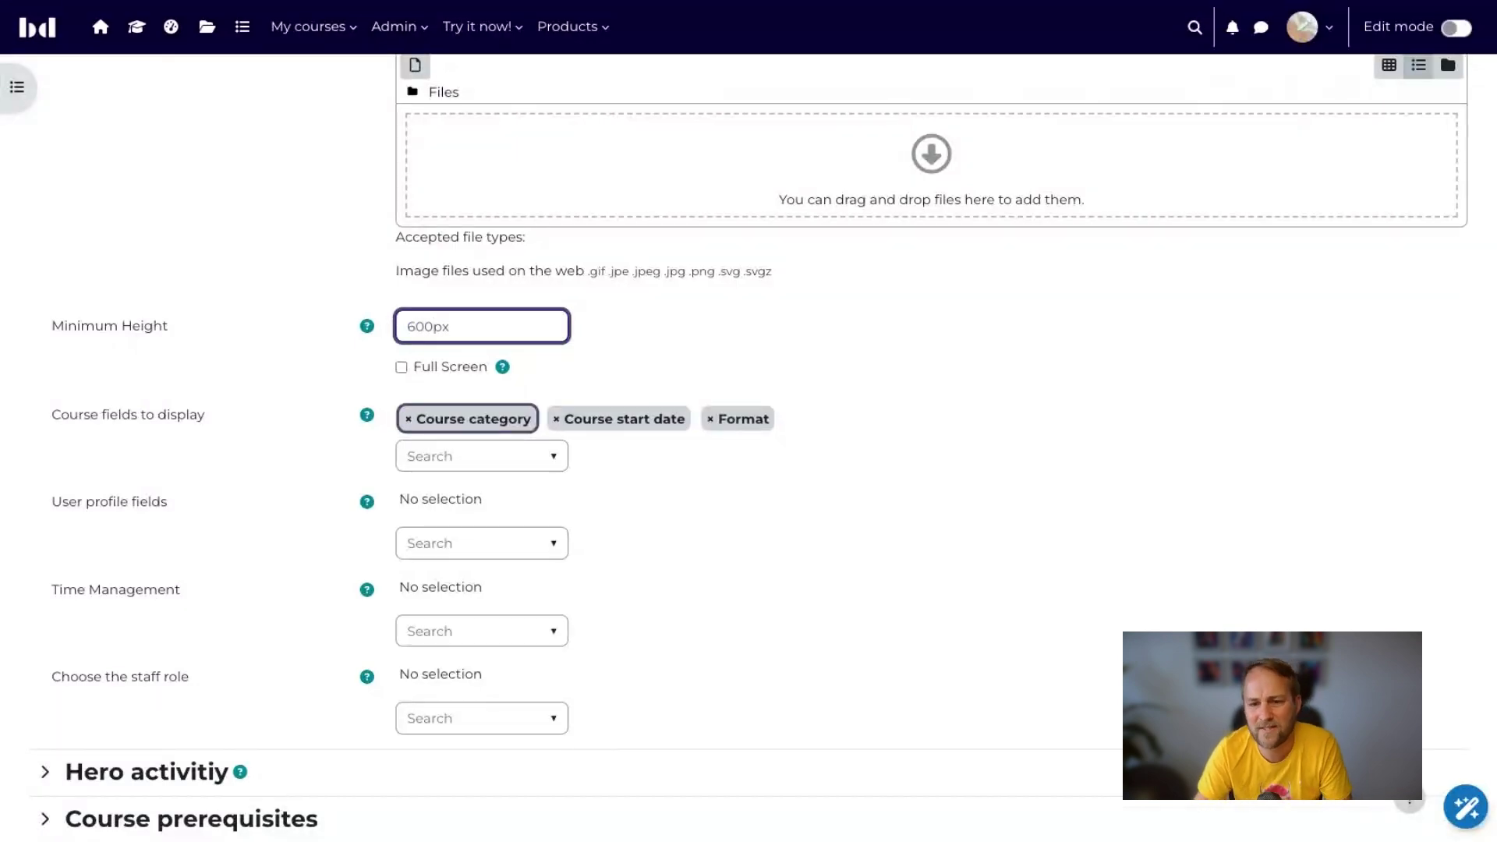
pyautogui.click(852, 591)
pyautogui.scroll(6, 827, 581)
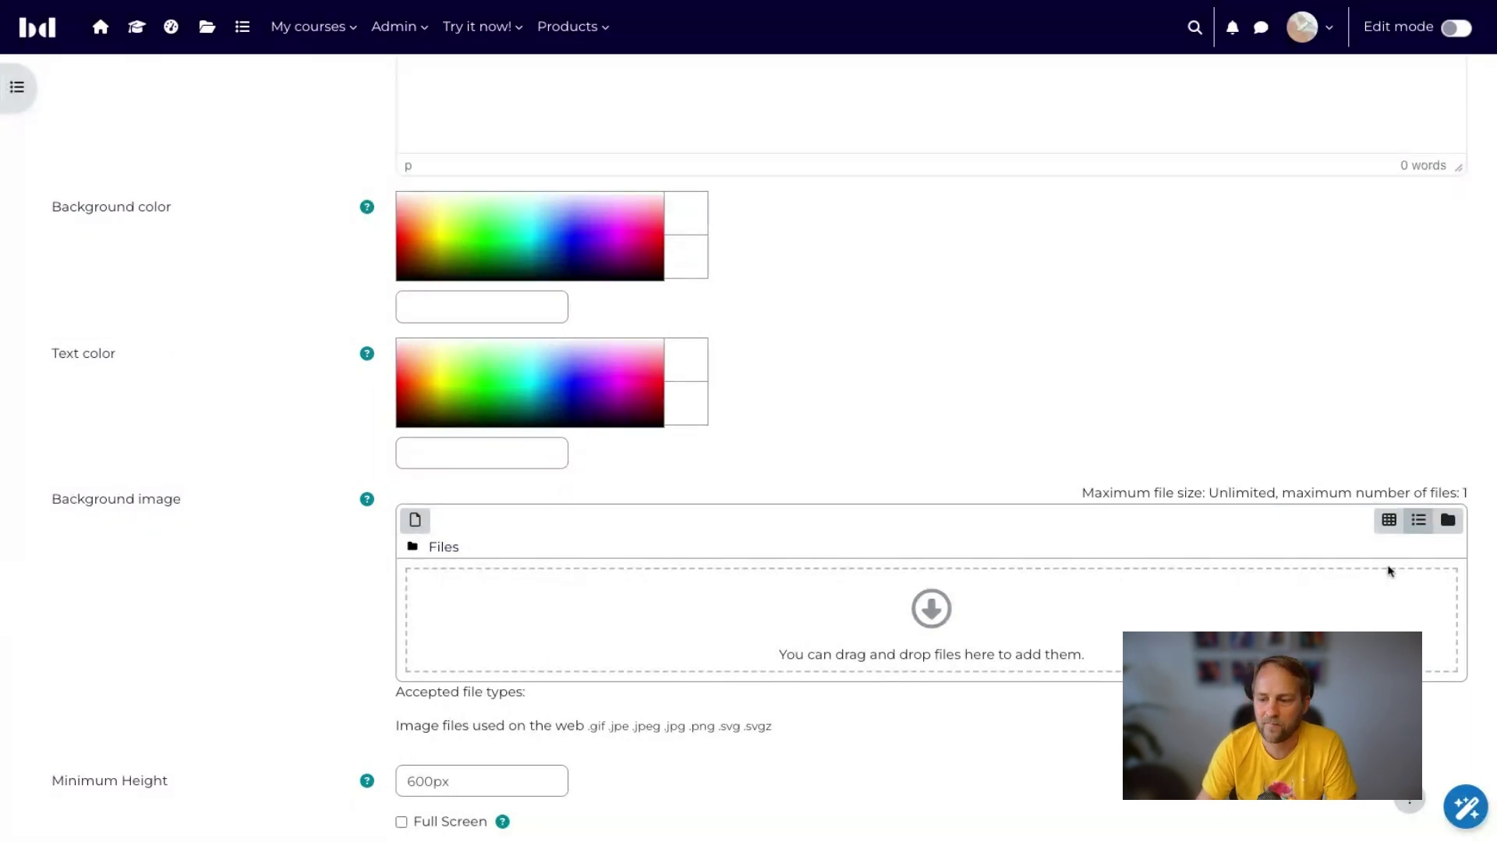
# - Add Bildschirmfoto 2024-09-18 um 14.36.56.png as the course header's background image, set its text color to white, and save and display the course
pyautogui.moveTo(703, 827); pyautogui.dragTo(703, 603)
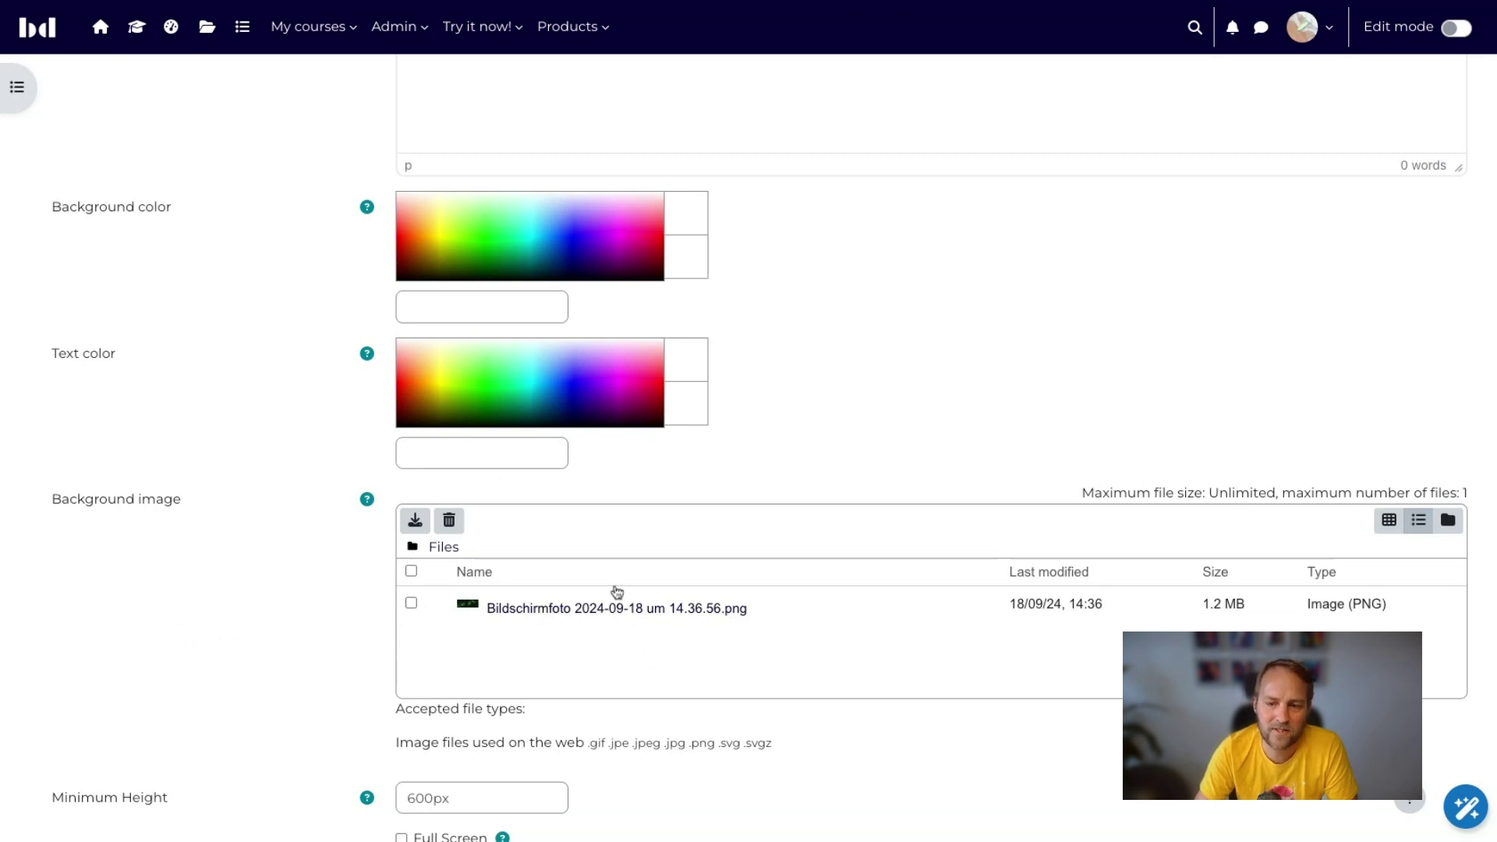
pyautogui.click(524, 461)
pyautogui.write('whit')
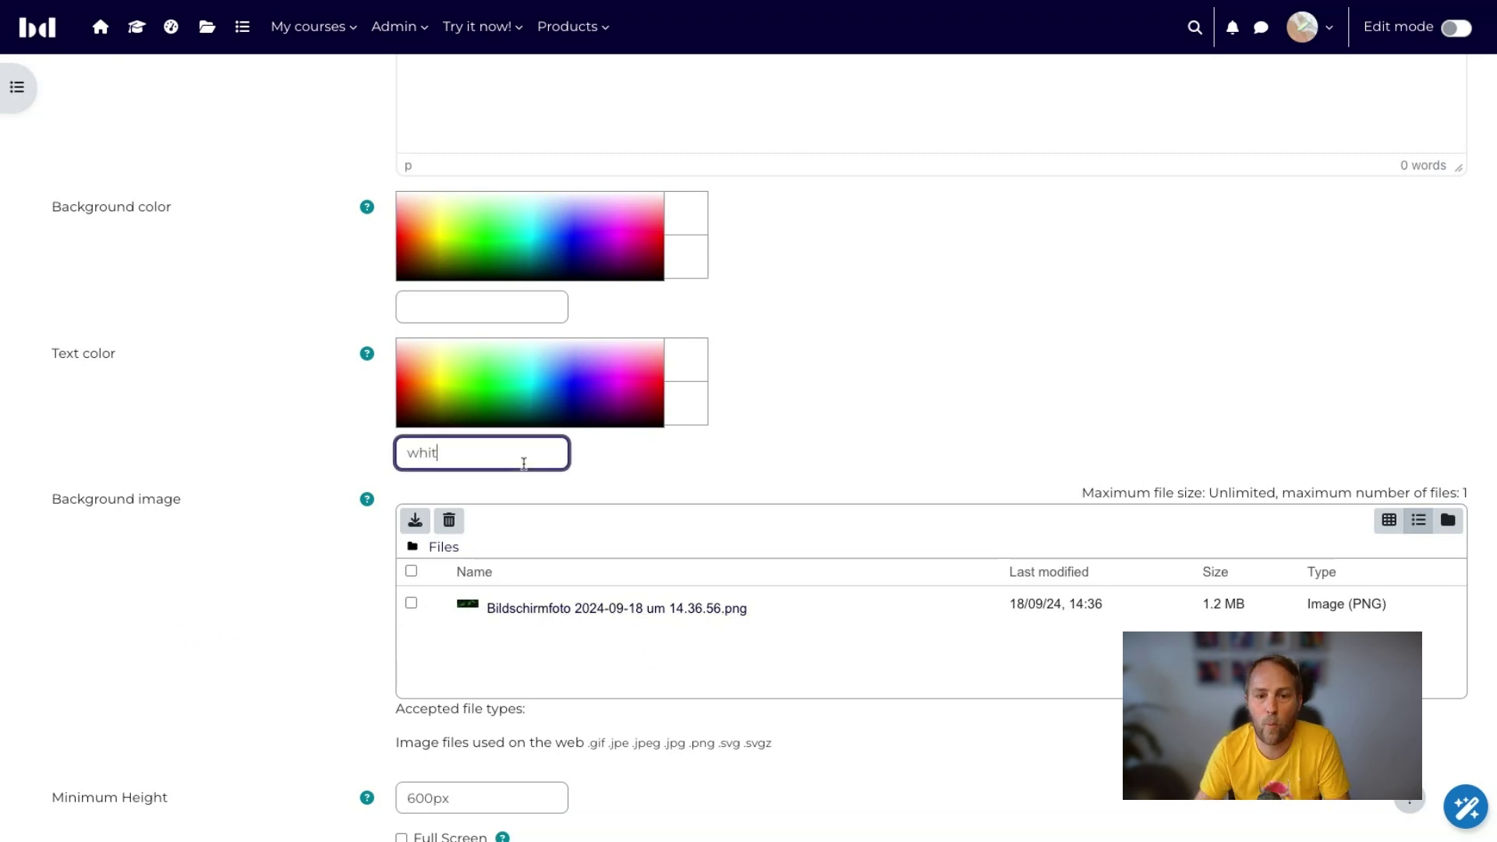
pyautogui.write('e')
pyautogui.click(267, 611)
pyautogui.scroll(-5, 266, 609)
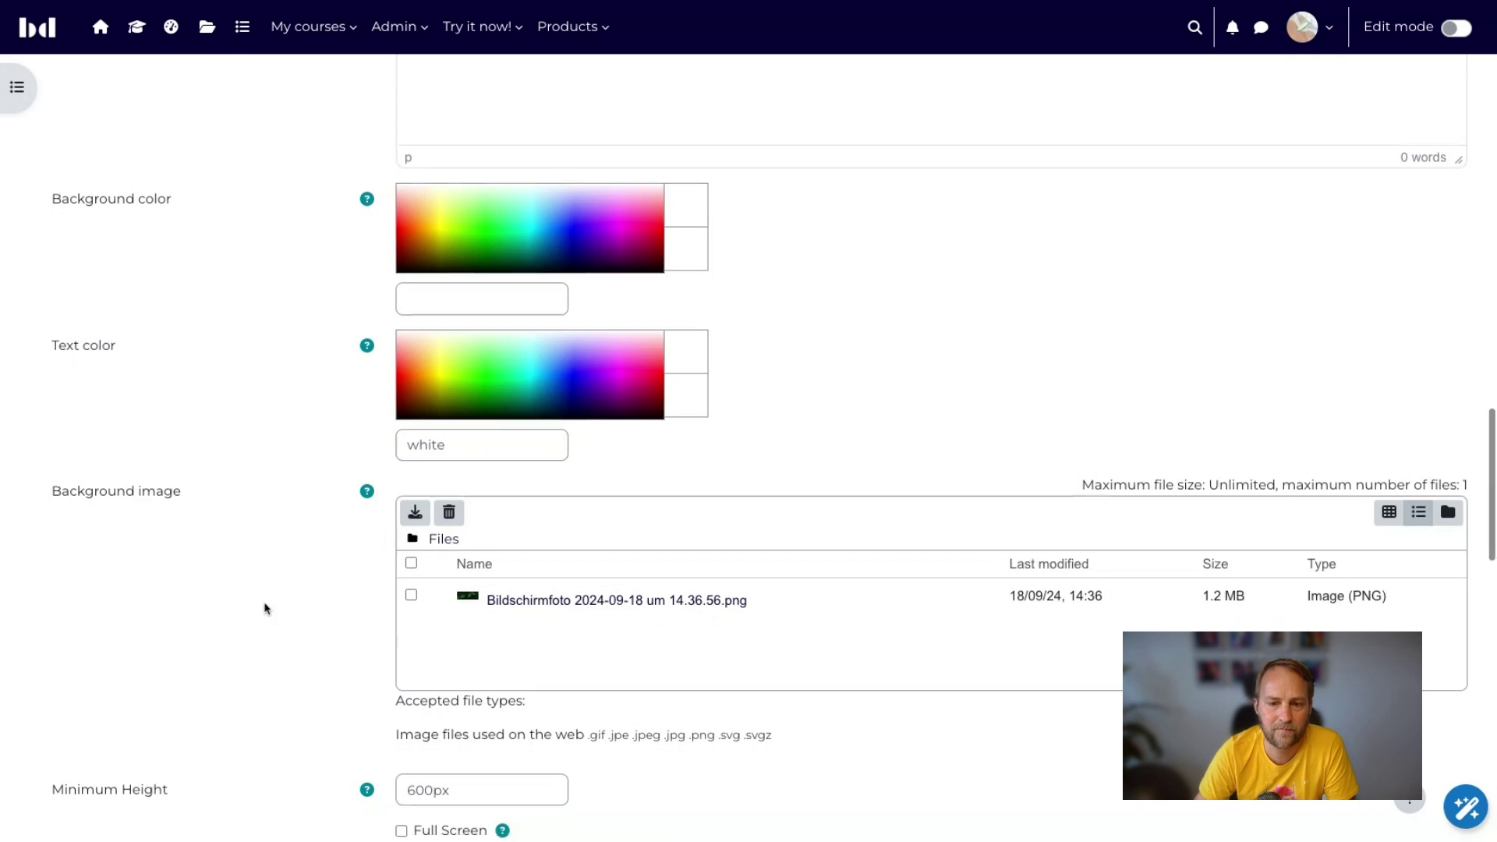
pyautogui.scroll(-15, 265, 607)
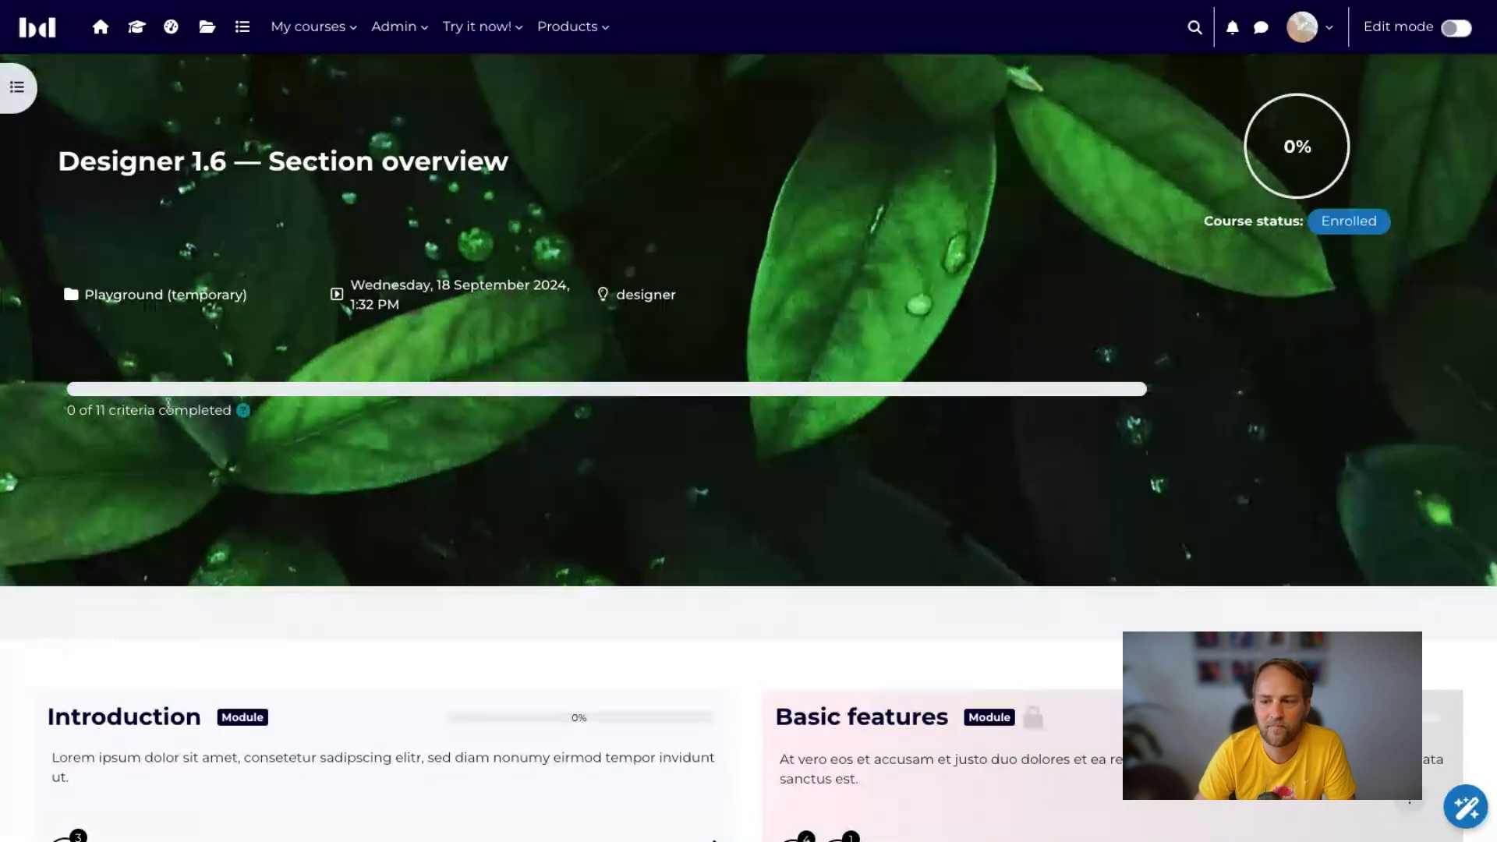
# - Reopen the settings of the Section overview course and expand Course header to reach its color fields
pyautogui.hotkey('ctrl', 'a')
pyautogui.click(470, 652)
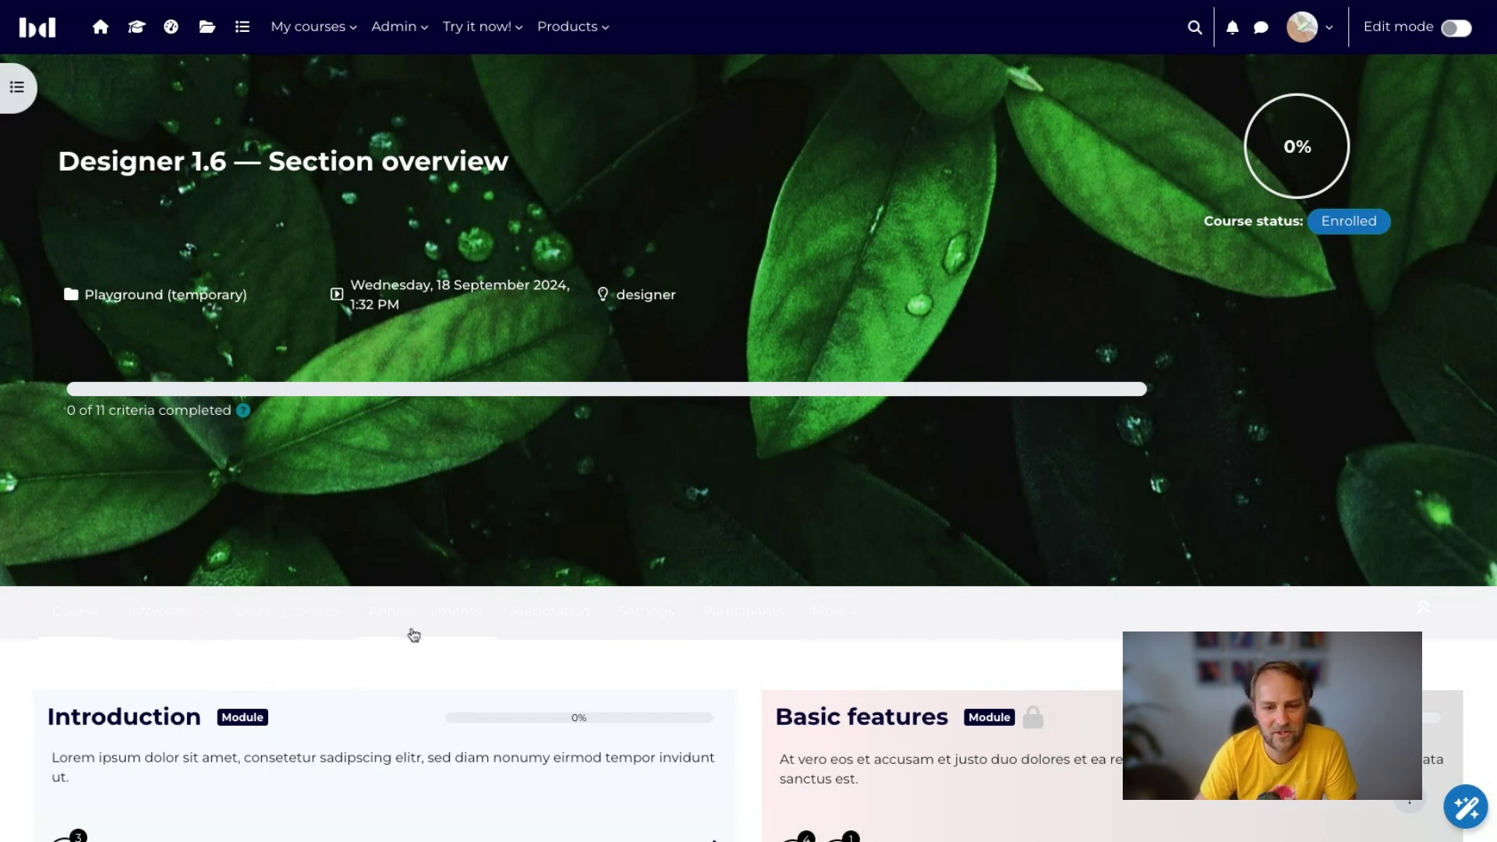
pyautogui.hotkey('ctrl', 'a')
pyautogui.click(647, 618)
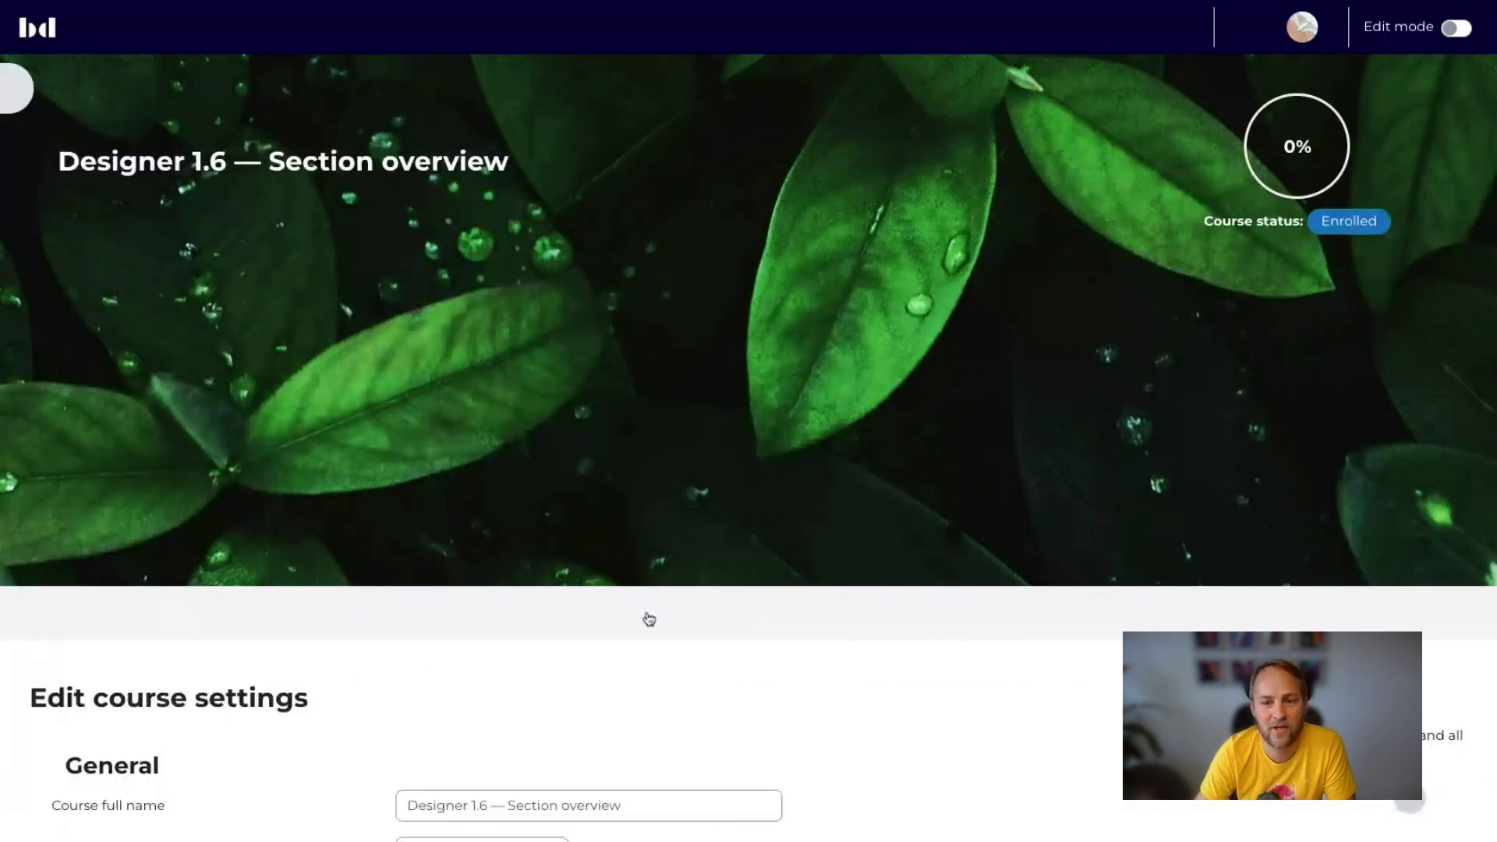
pyautogui.scroll(-5, 437, 635)
pyautogui.scroll(-10, 365, 624)
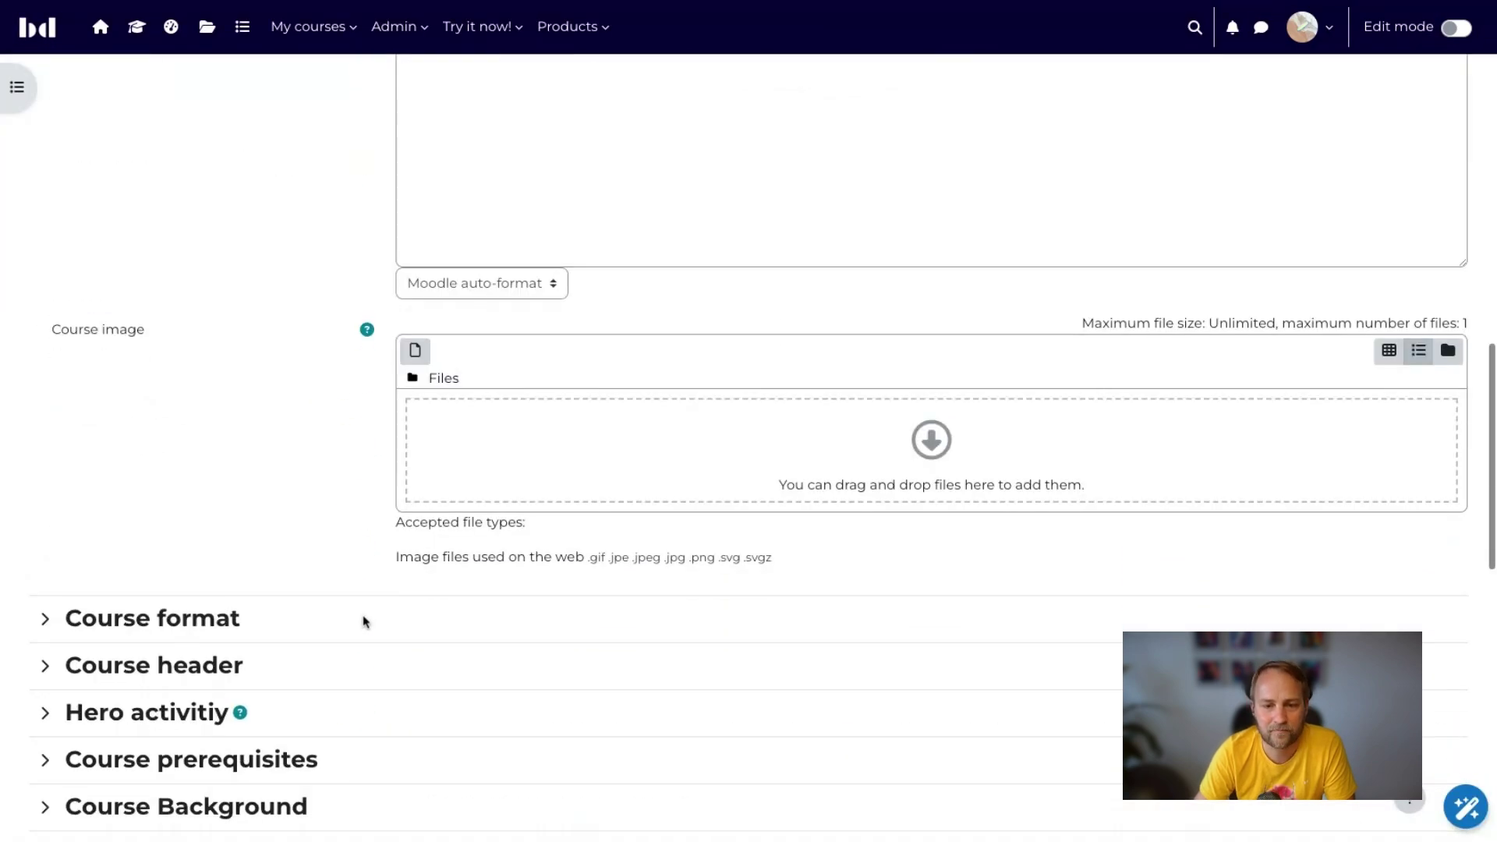
pyautogui.click(156, 474)
pyautogui.scroll(-1, 158, 480)
pyautogui.scroll(-13, 157, 481)
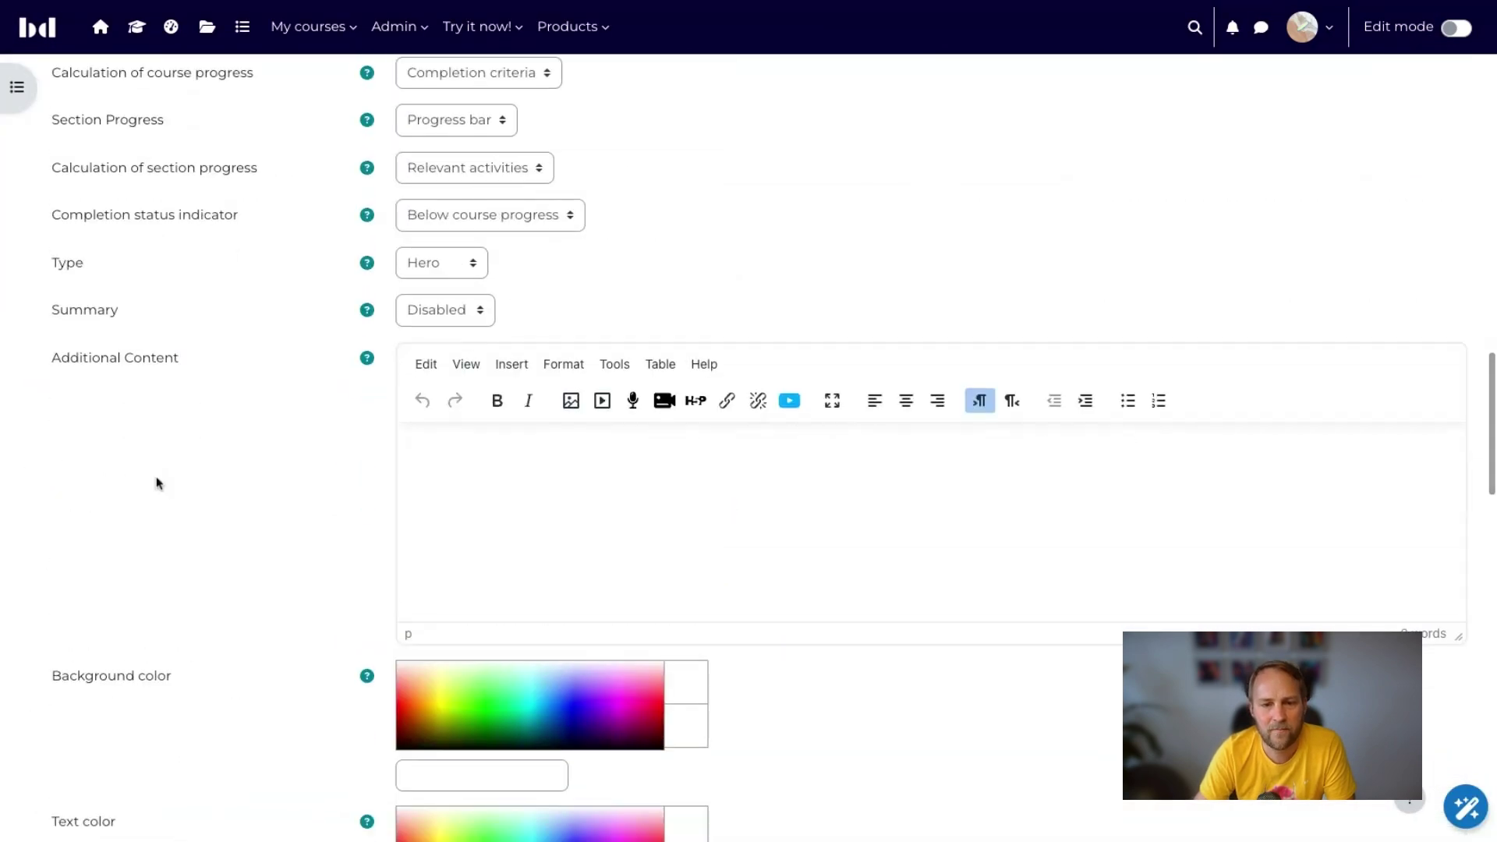
pyautogui.scroll(2, 157, 481)
# - Set the course header's background color to black
pyautogui.doubleClick(462, 529)
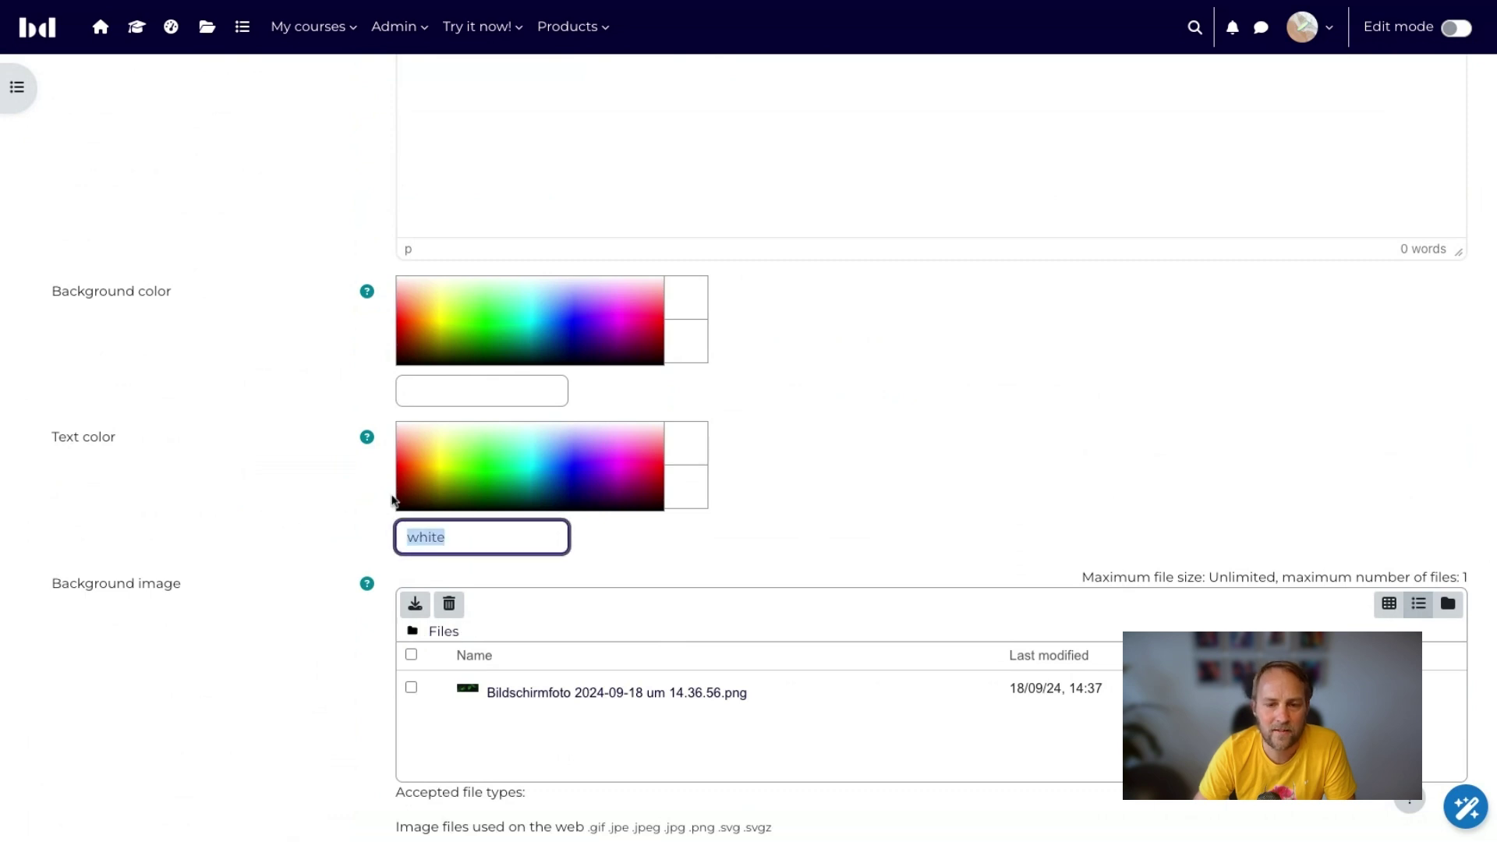
pyautogui.click(483, 389)
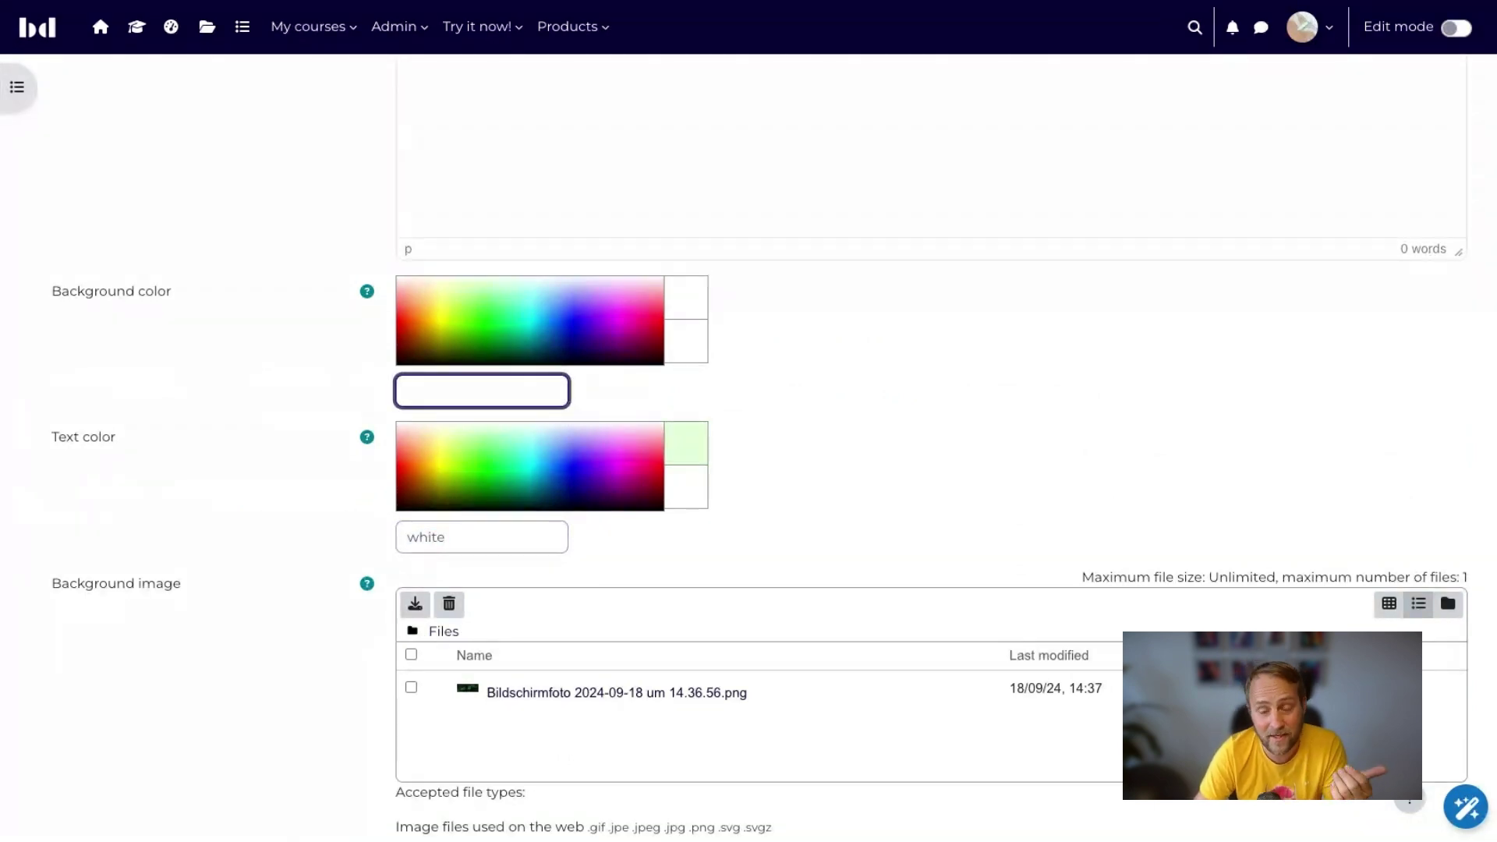
pyautogui.write('bacl')
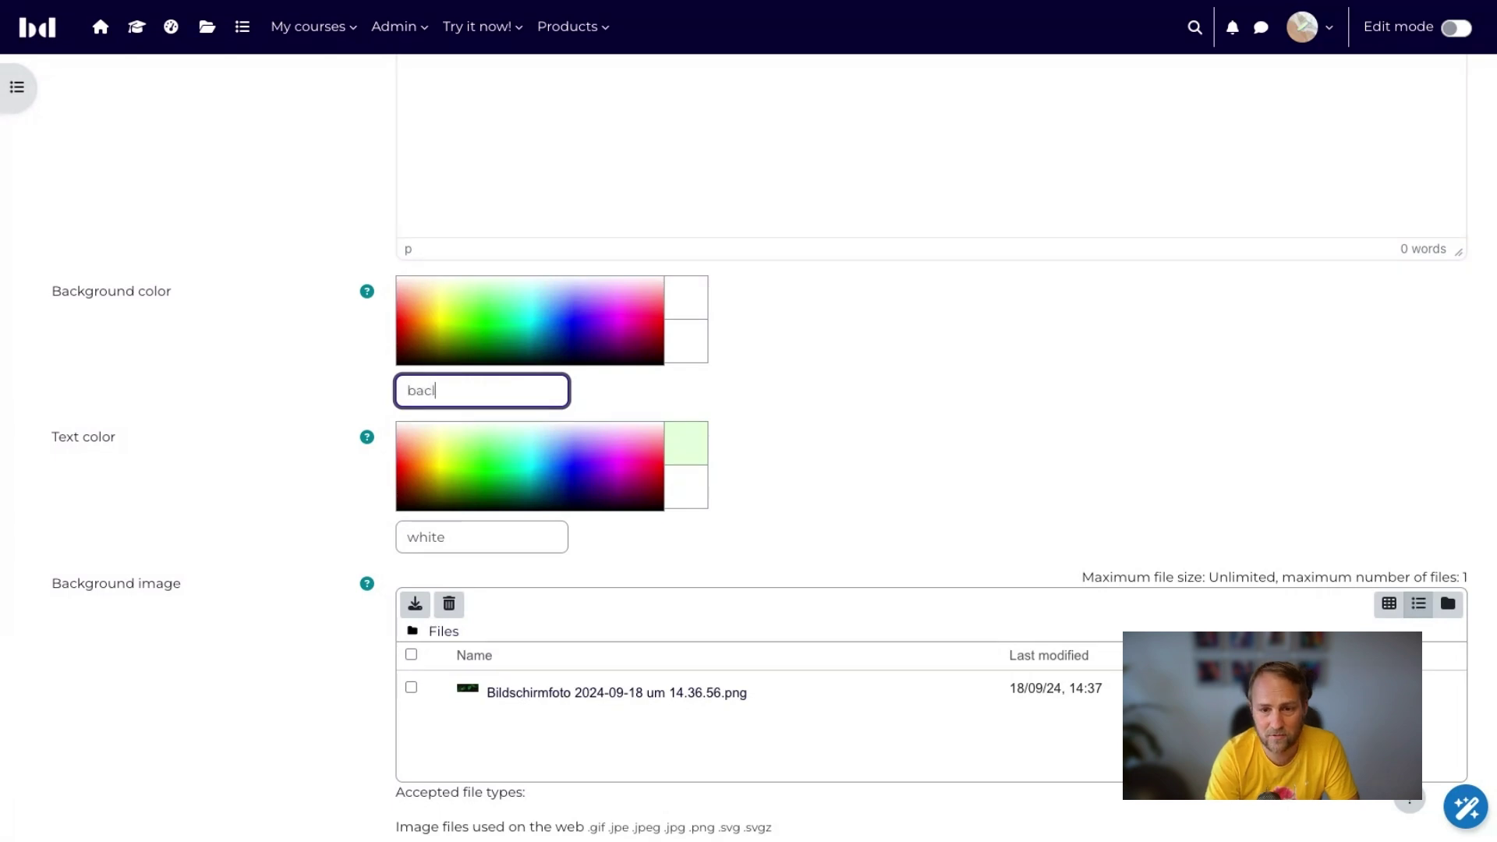
pyautogui.write('ala')
pyautogui.press('BackSpace')
pyautogui.press('BackSpace')
pyautogui.press('BackSpace')
pyautogui.press('BackSpace')
pyautogui.write('black')
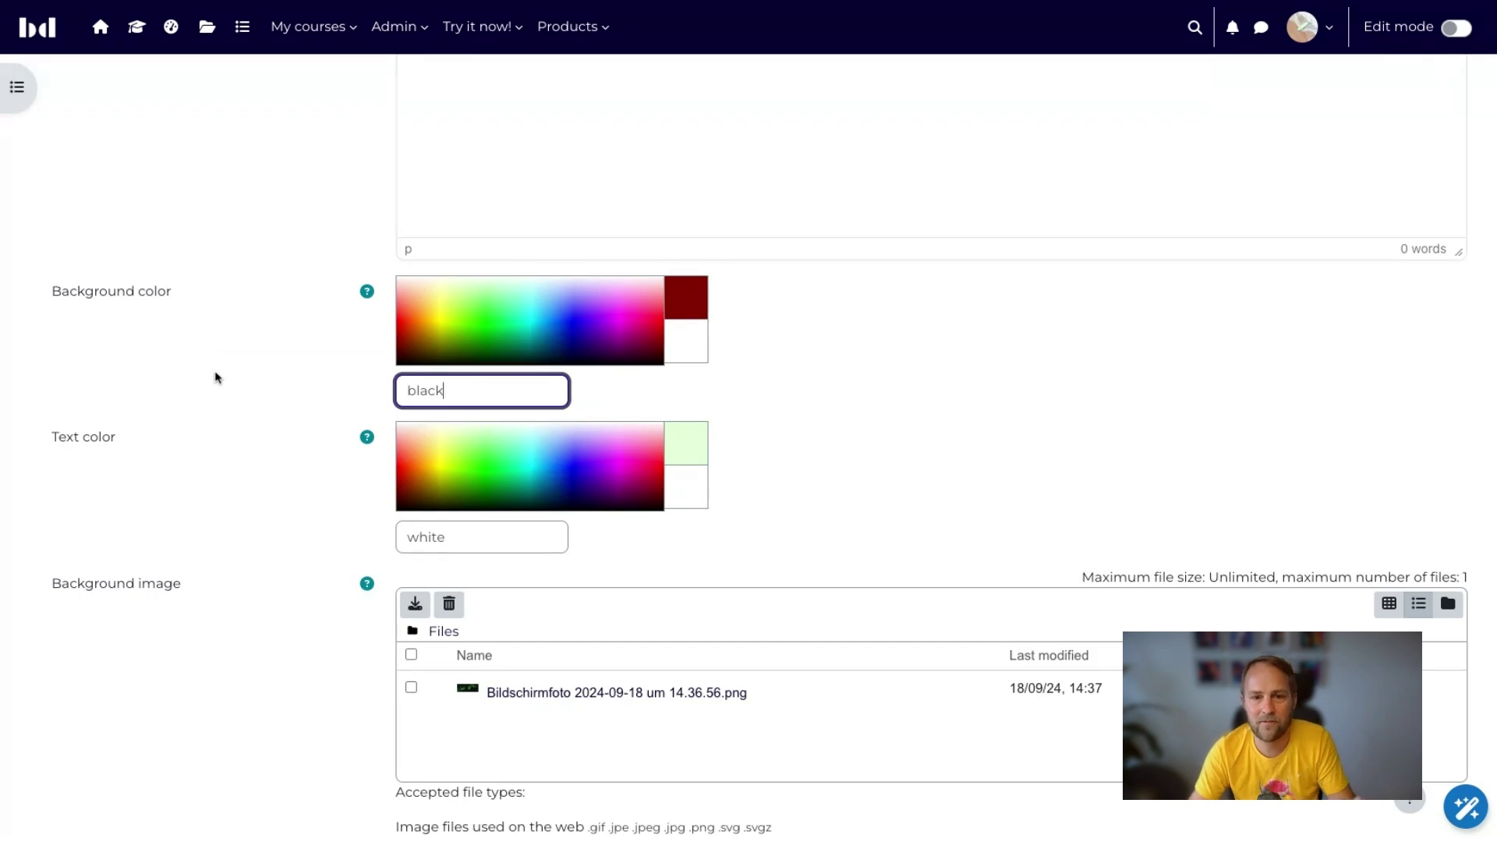
# - Set the Course Background Color to black and turn on Transparent Course
pyautogui.scroll(-13, 218, 378)
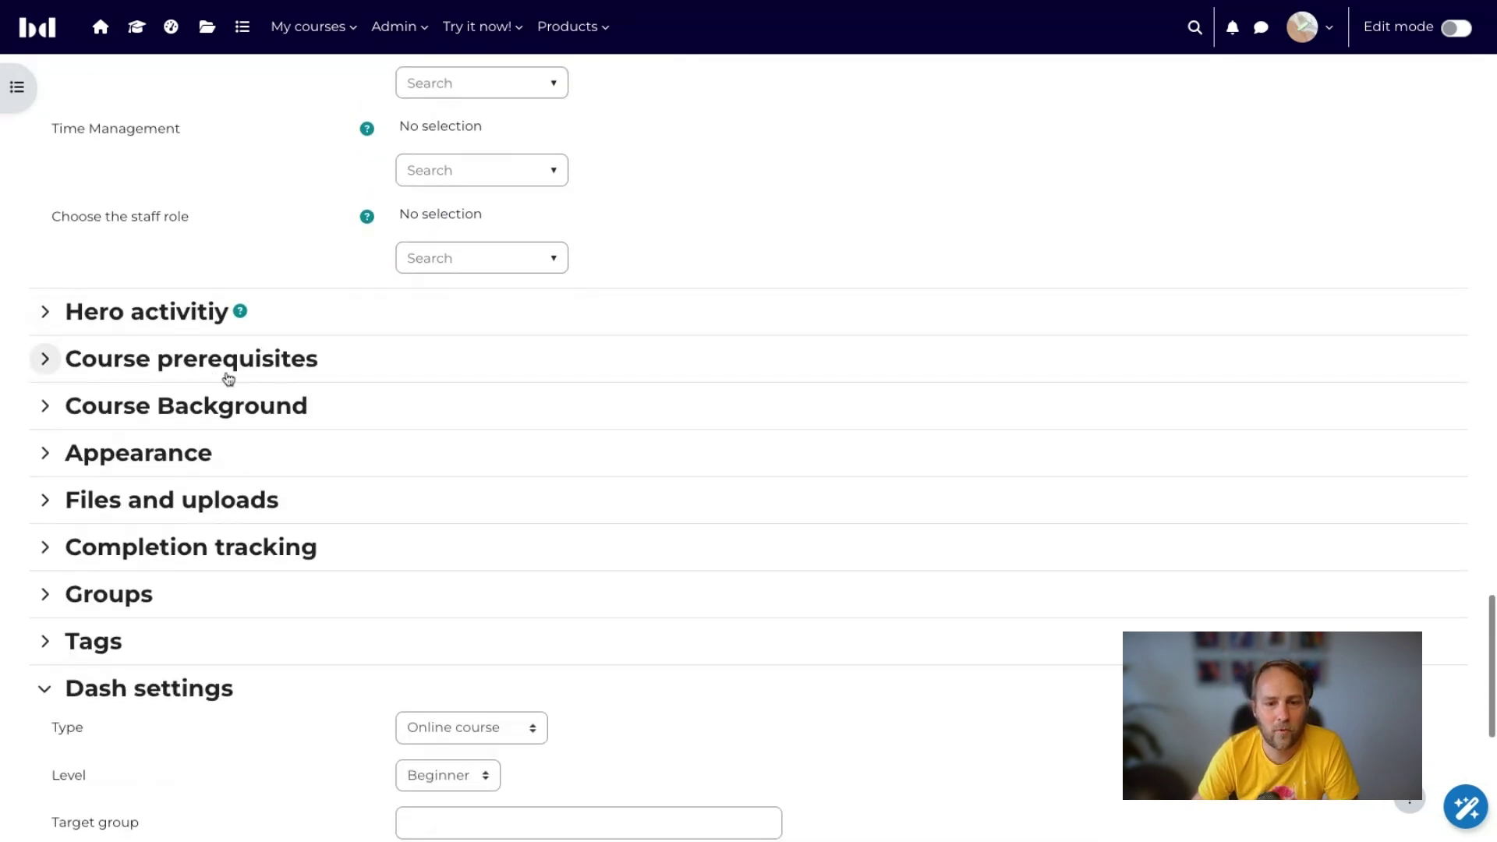
pyautogui.click(229, 406)
pyautogui.scroll(-4, 230, 415)
pyautogui.scroll(2, 474, 413)
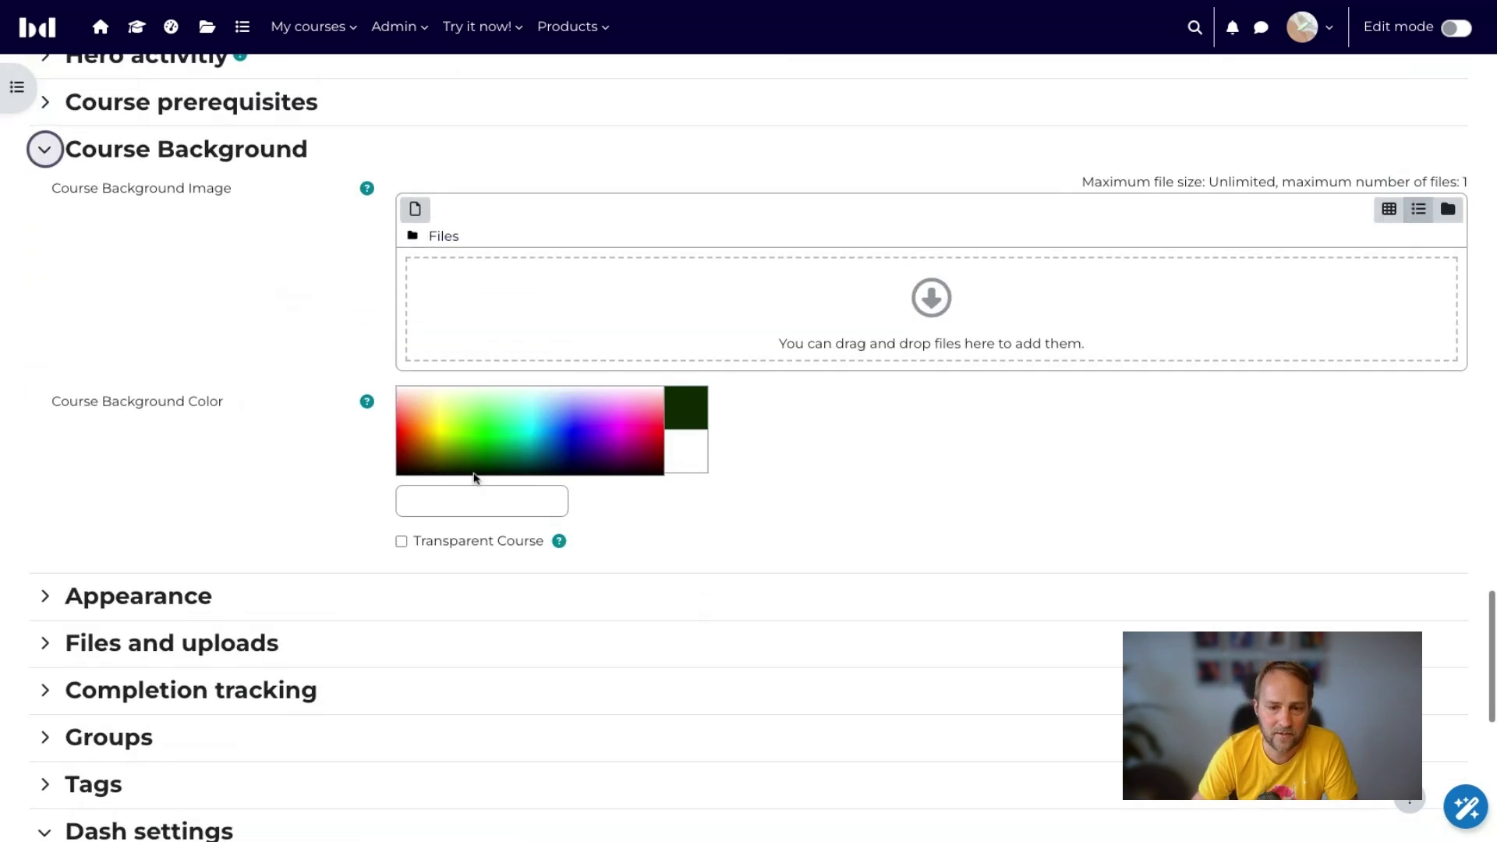
pyautogui.click(483, 499)
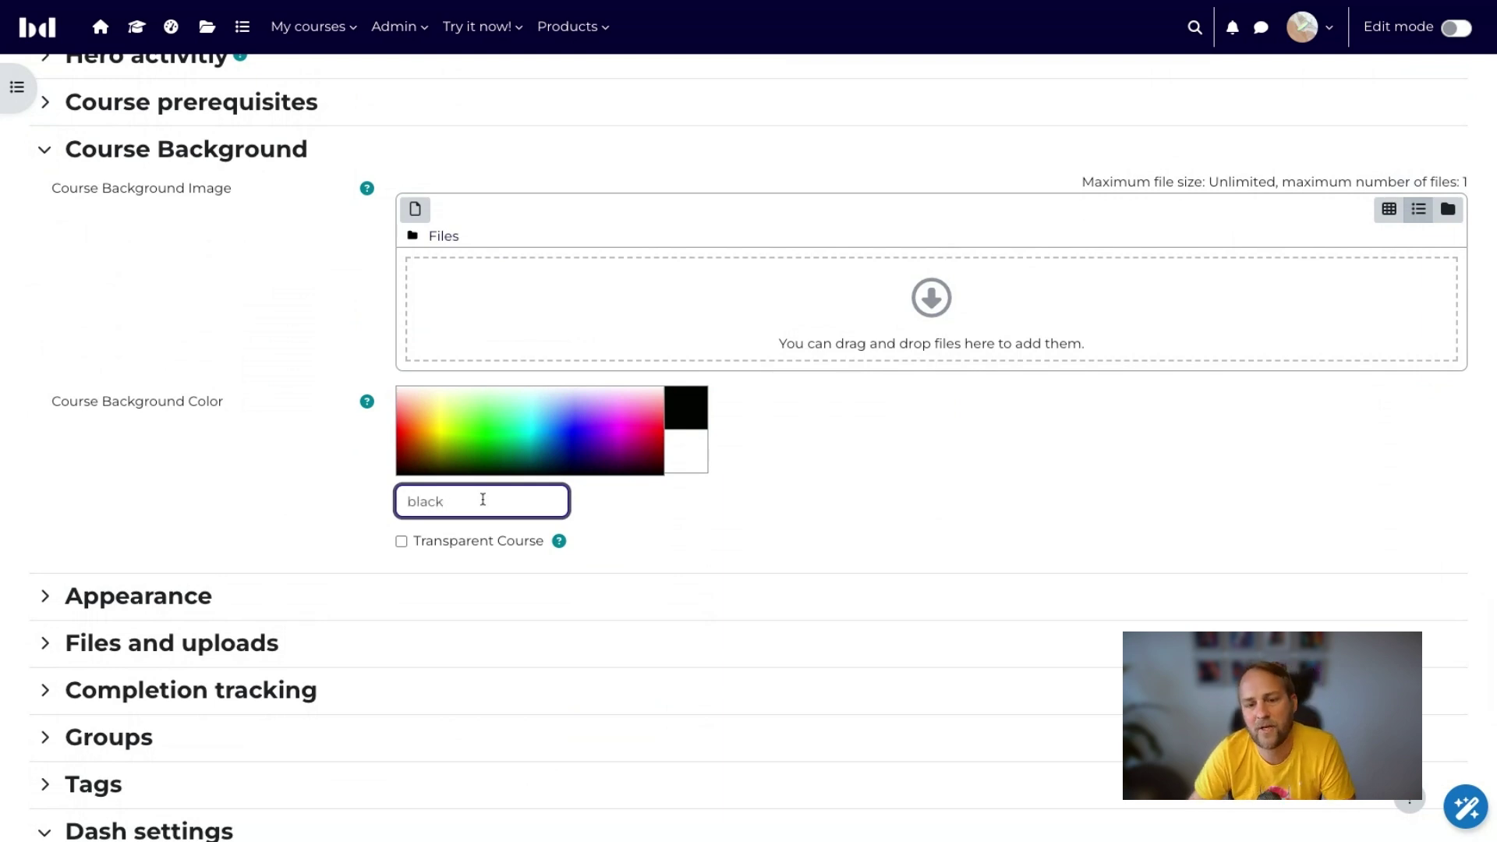
pyautogui.click(474, 546)
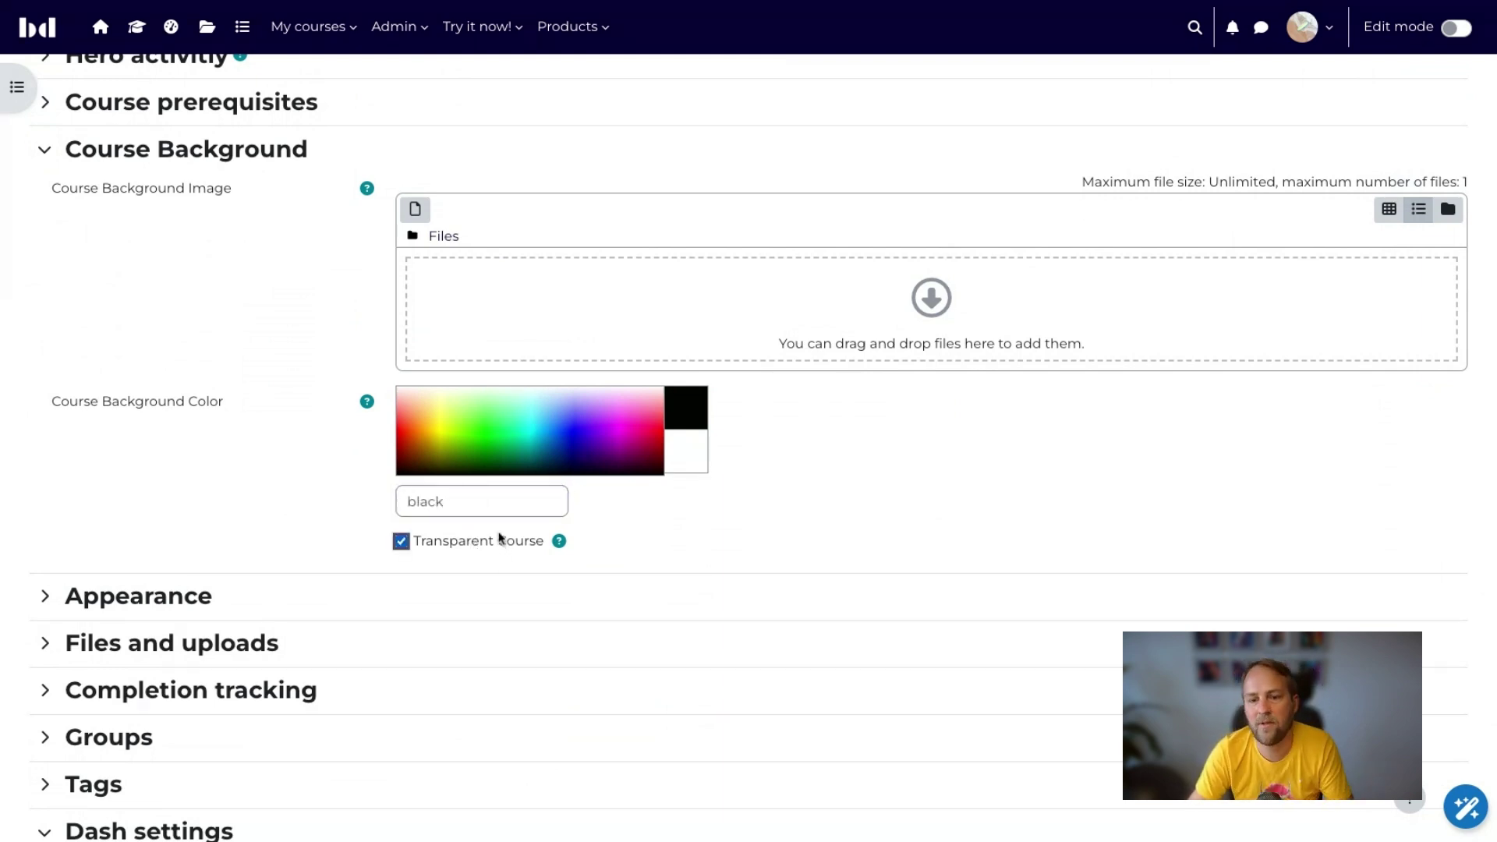
# - Save and display the course, and review its page from the header down to the Advanced features module
pyautogui.scroll(-10, 429, 601)
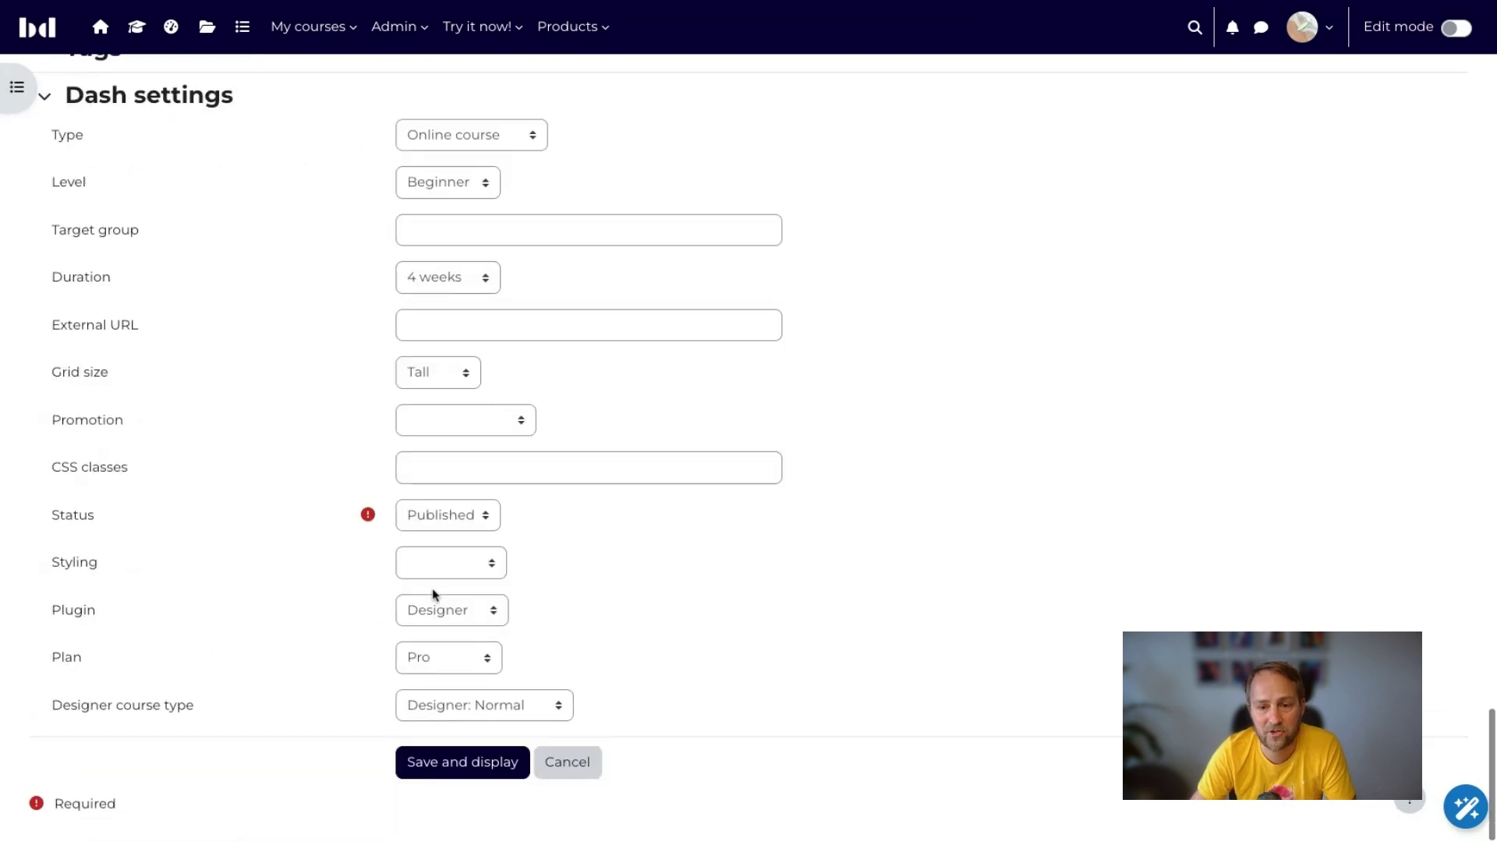
pyautogui.click(454, 754)
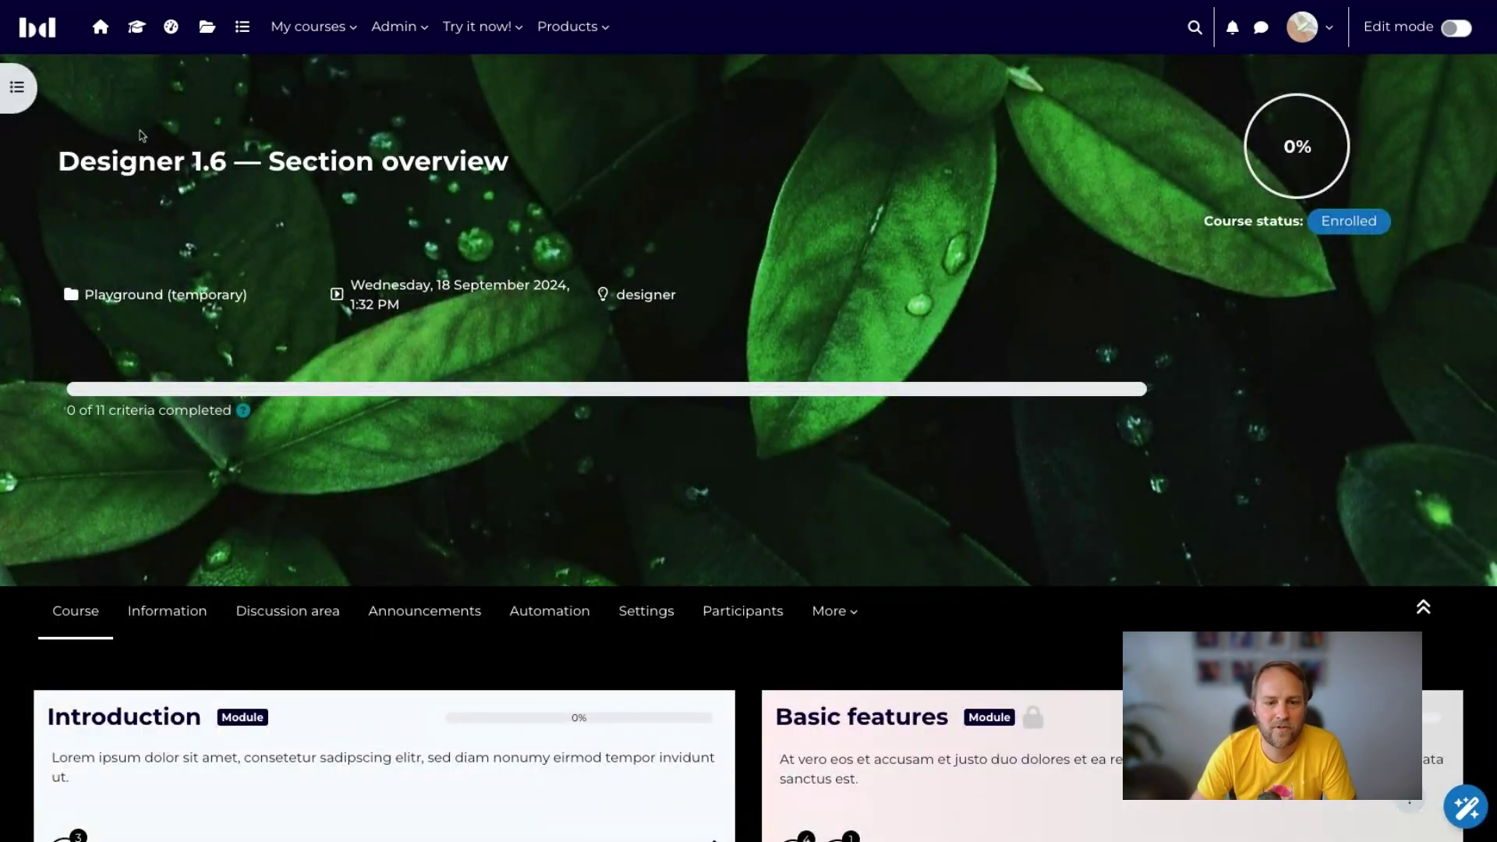
pyautogui.scroll(-2, 1017, 596)
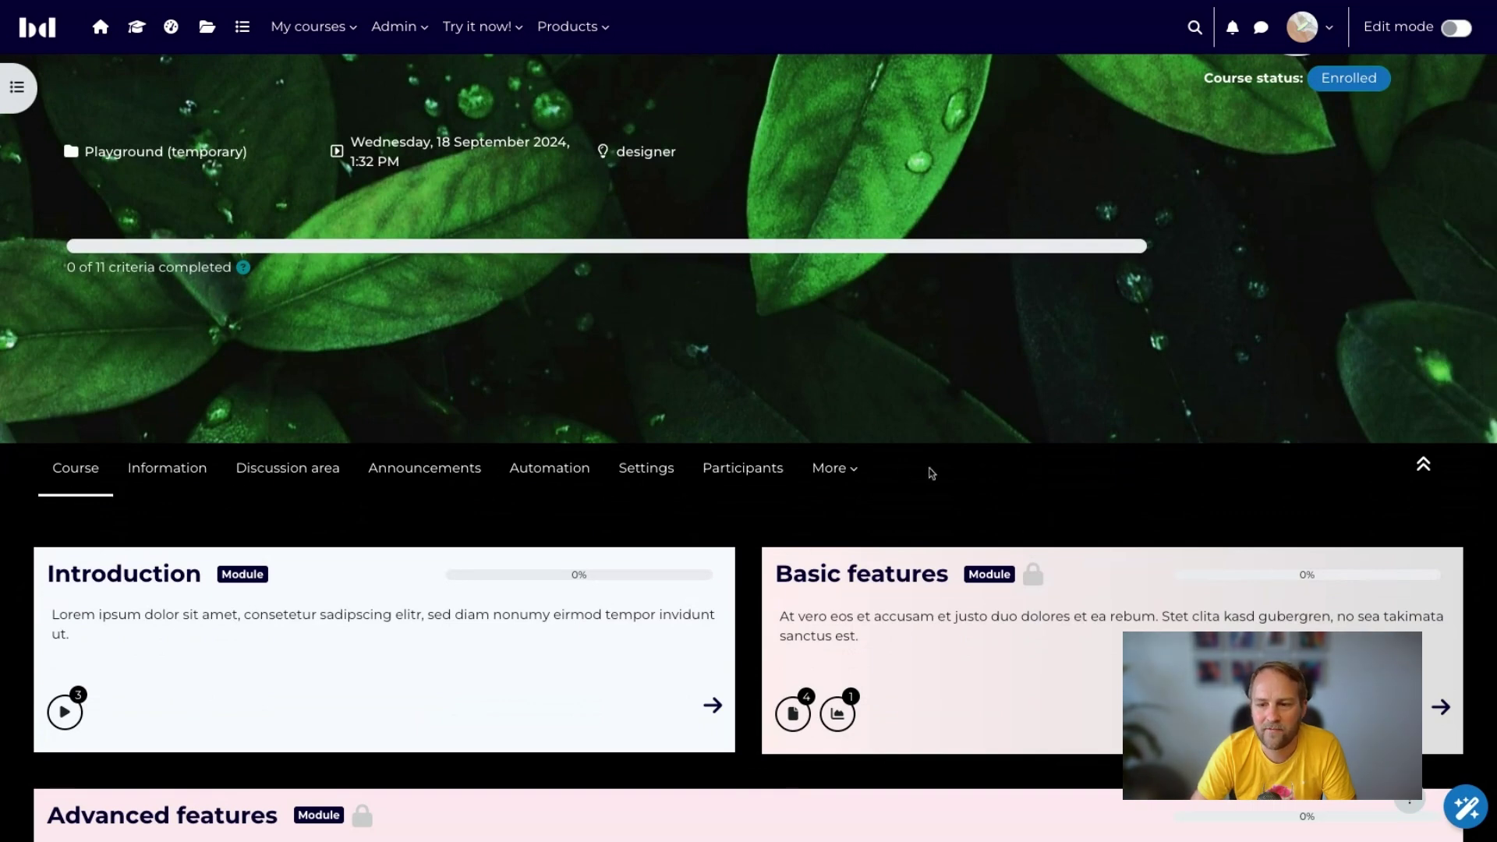
pyautogui.scroll(-3, 933, 472)
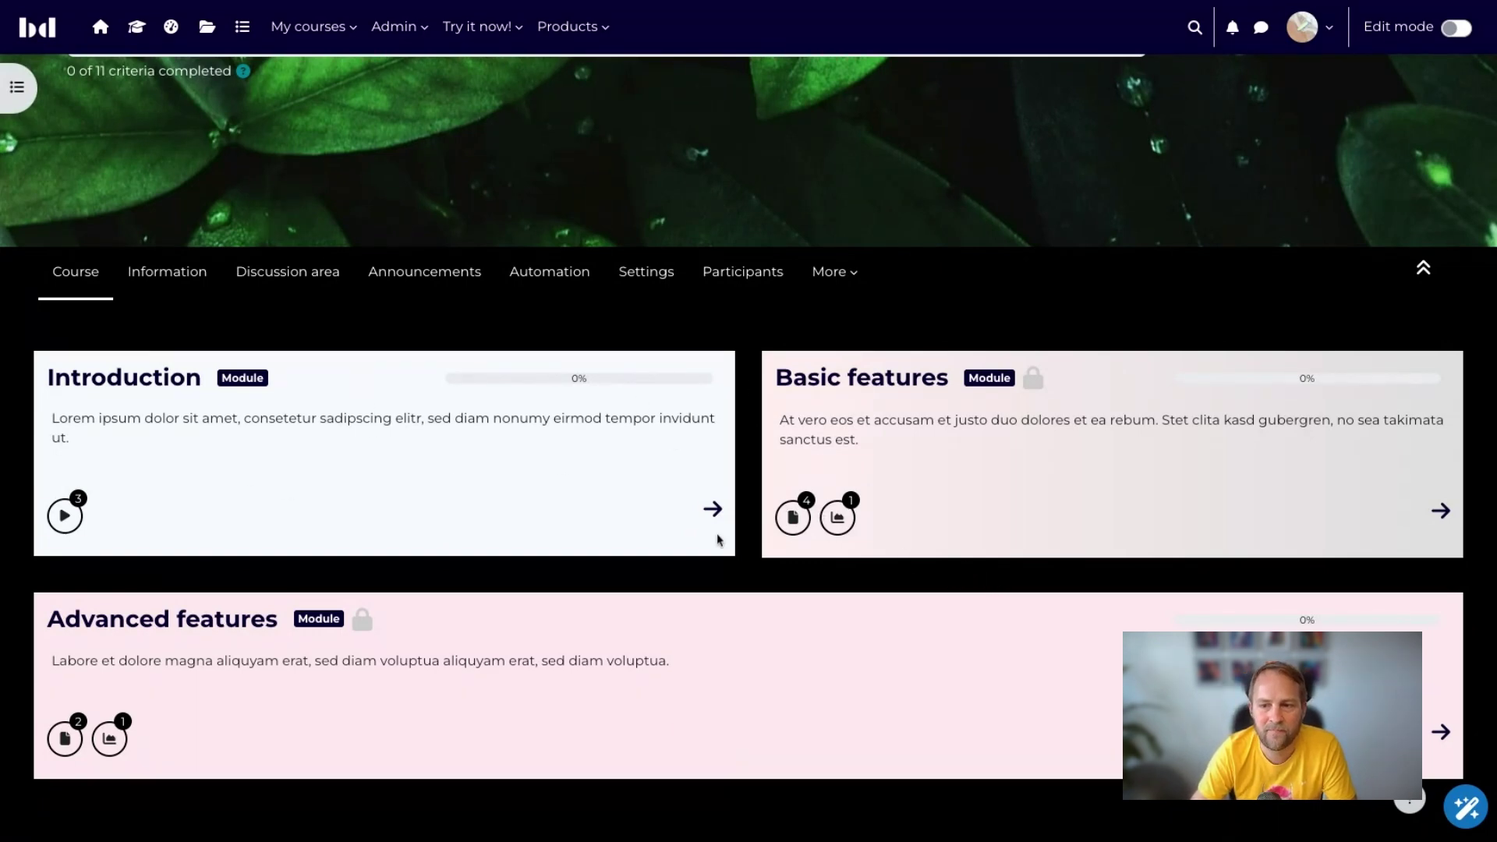
pyautogui.scroll(5, 664, 563)
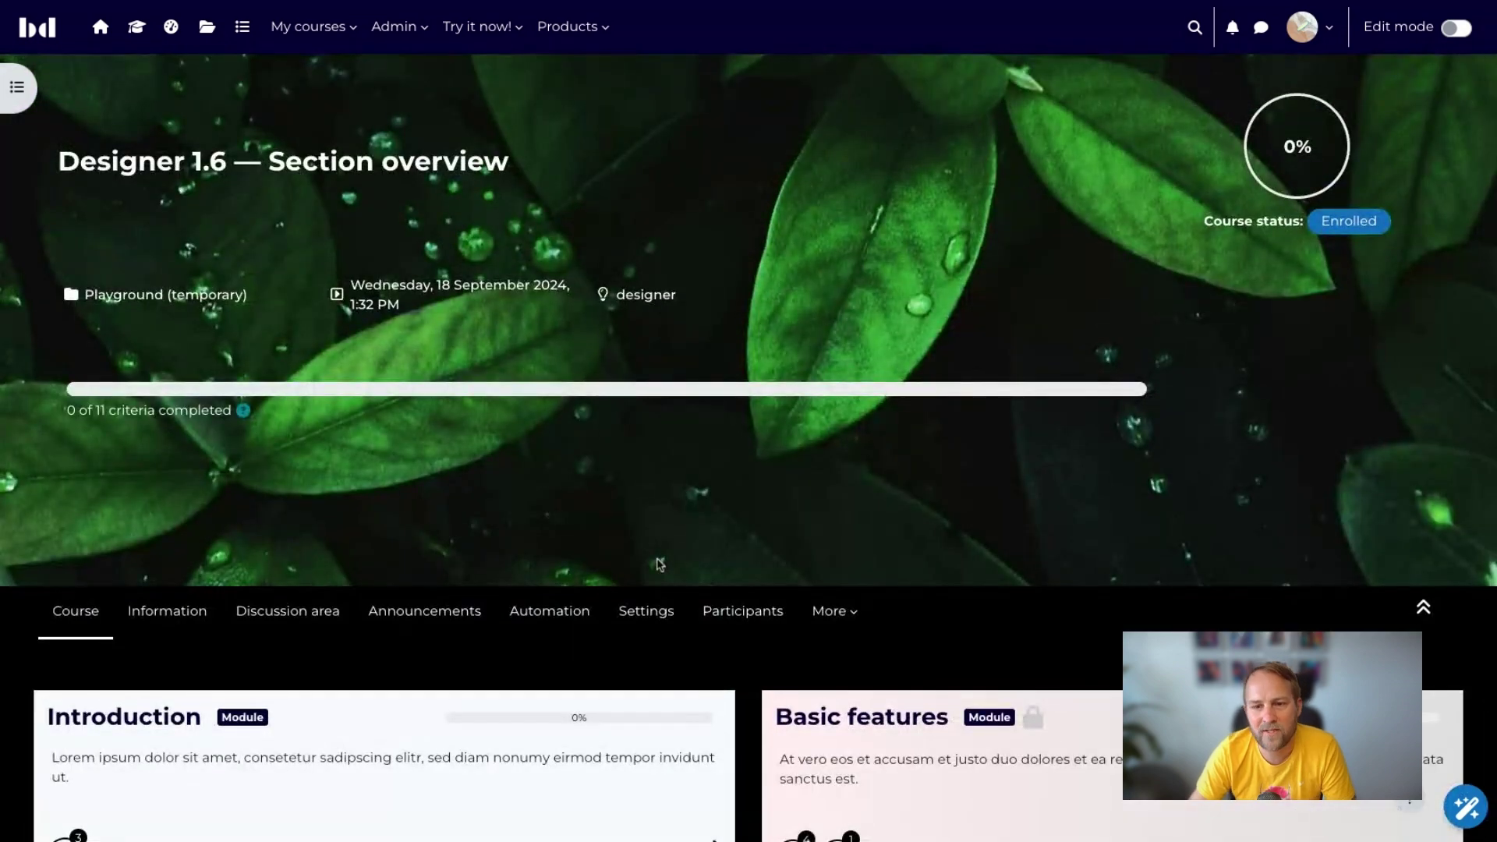